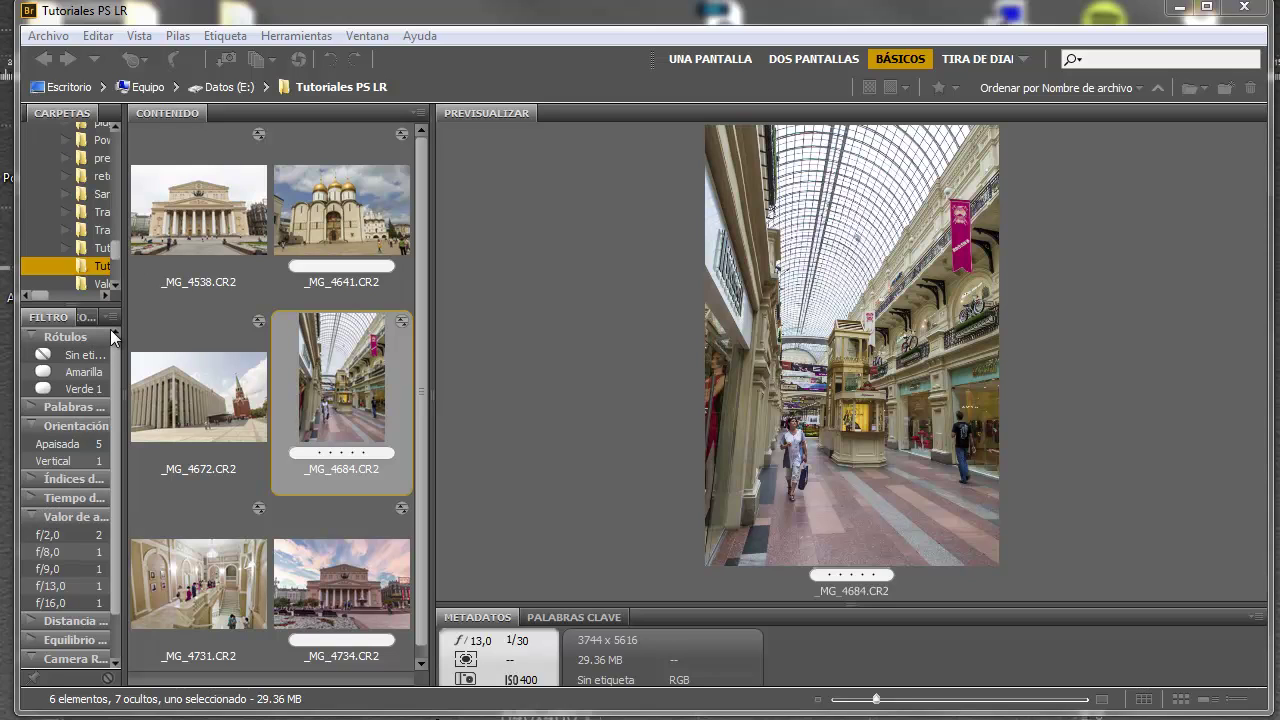
Preview the Moscow photos: Bolshoi, cathedral, Kremlin palace, shopping arcade and interior staircase.
{"action": "left_click", "coordinate": [224, 223]}
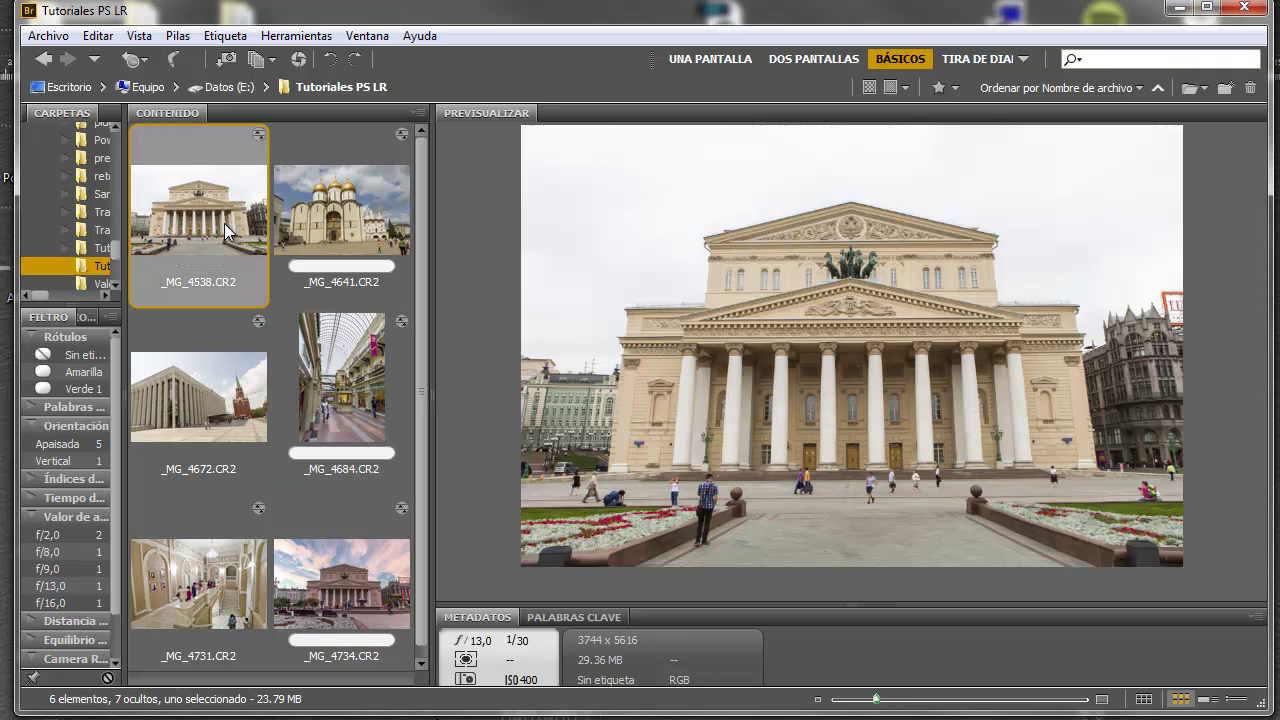
{"action": "left_click", "coordinate": [313, 234]}
{"action": "left_click", "coordinate": [217, 409]}
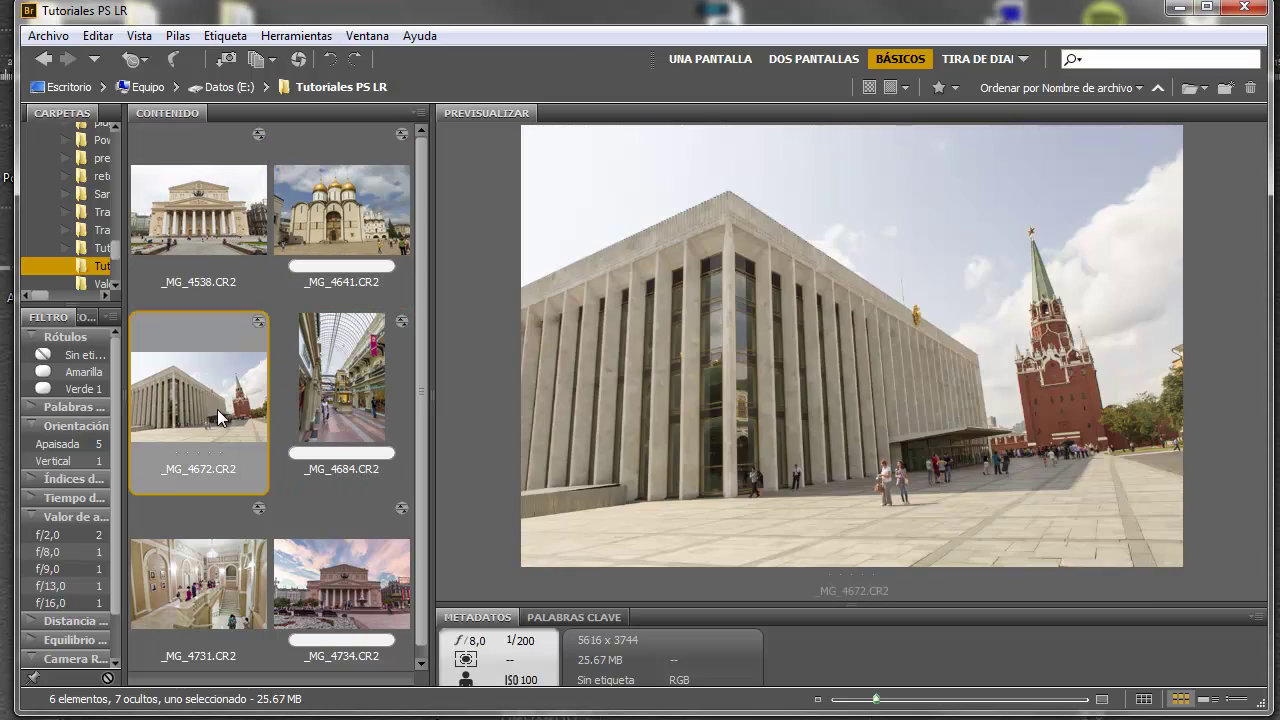
{"action": "left_click", "coordinate": [321, 410]}
{"action": "key", "text": "Down"}
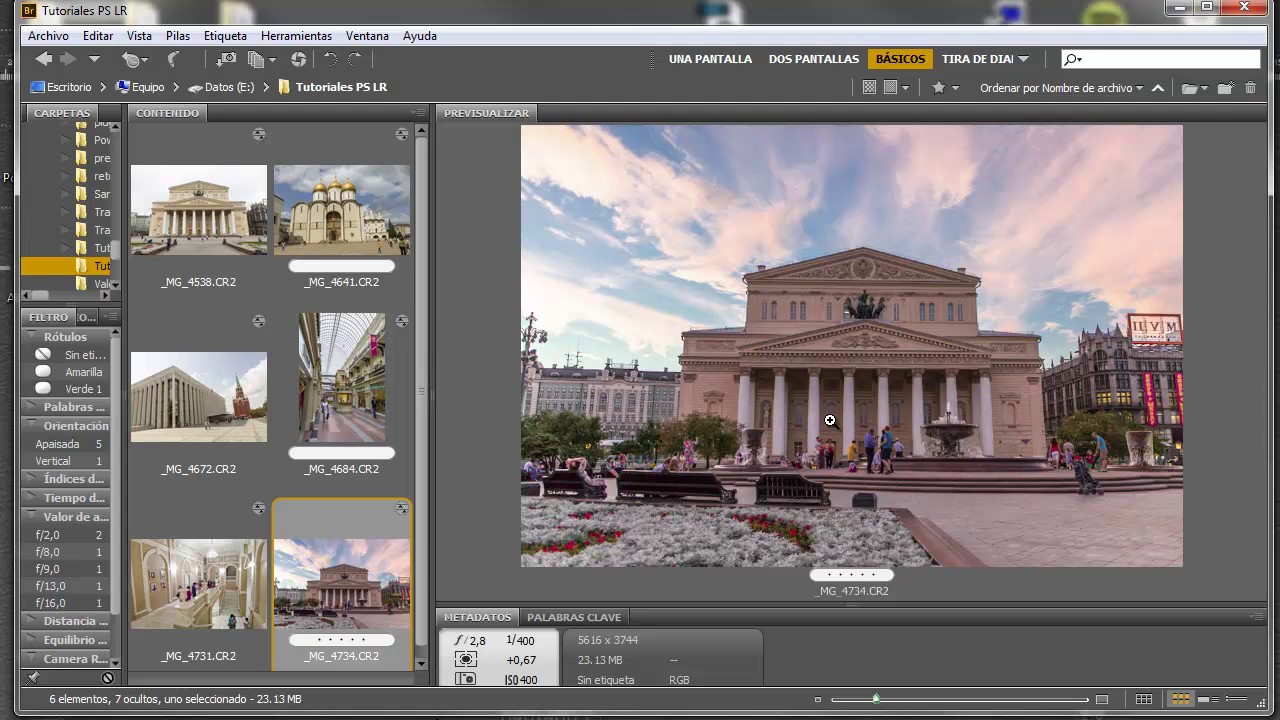
{"action": "left_click", "coordinate": [229, 418]}
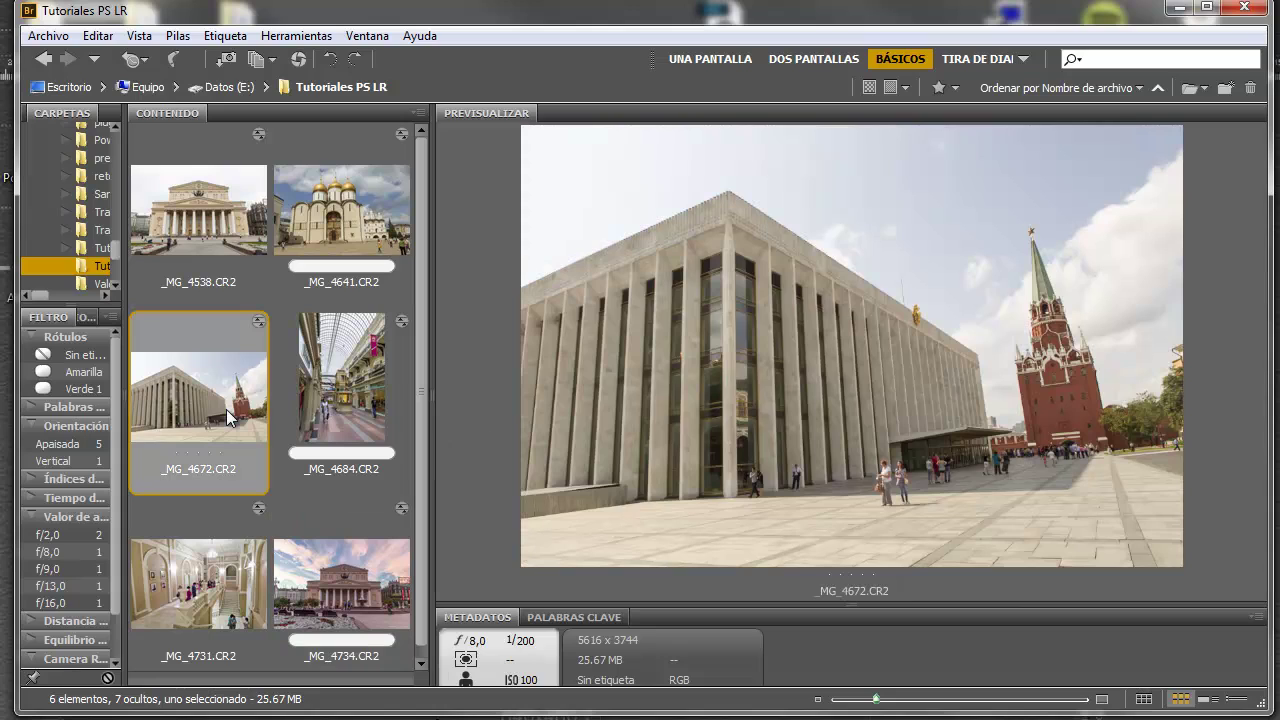
{"action": "left_click", "coordinate": [341, 408]}
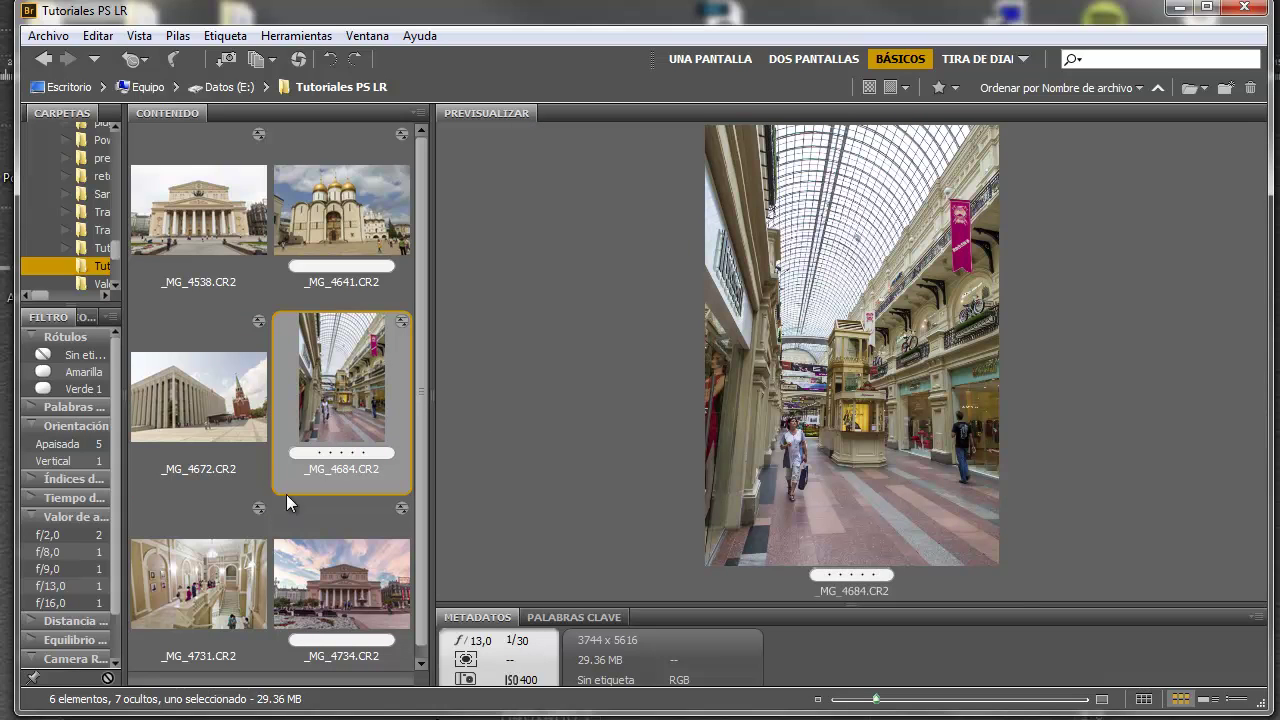
{"action": "left_click", "coordinate": [219, 567]}
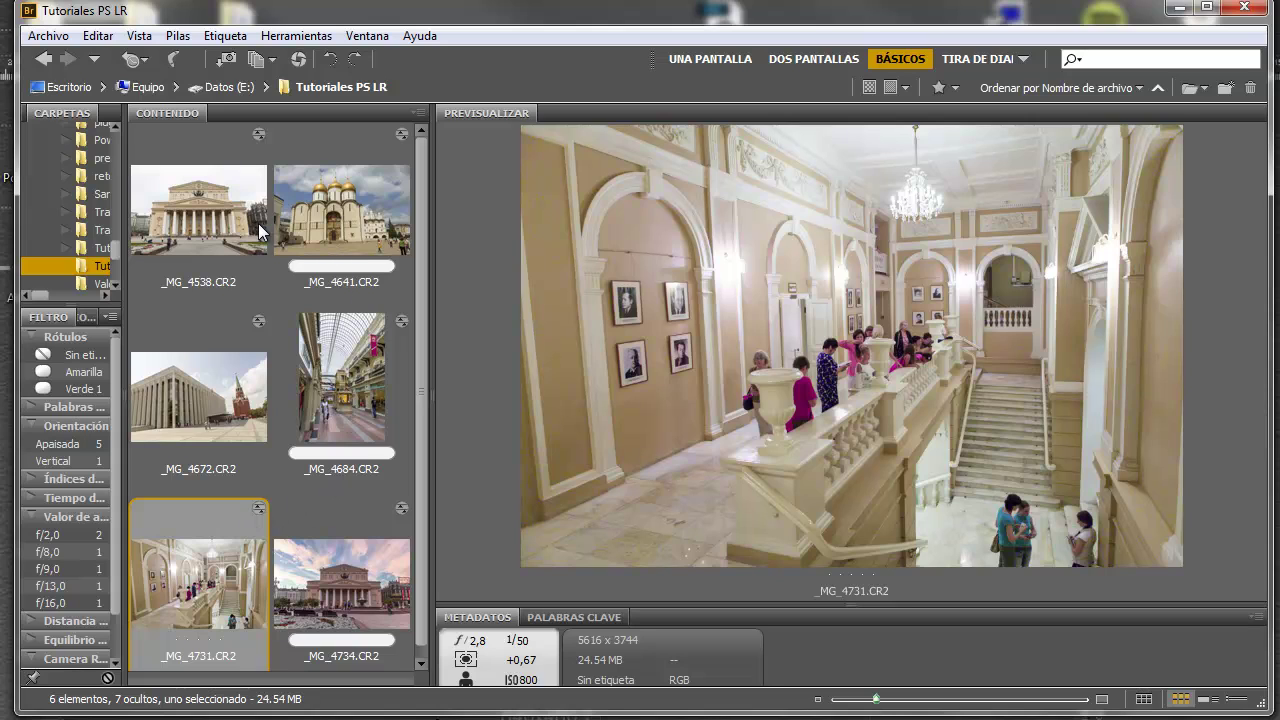
Open the Bolshoi theatre photo _MG_4538.CR2 in Camera Raw.
{"action": "left_click", "coordinate": [218, 228]}
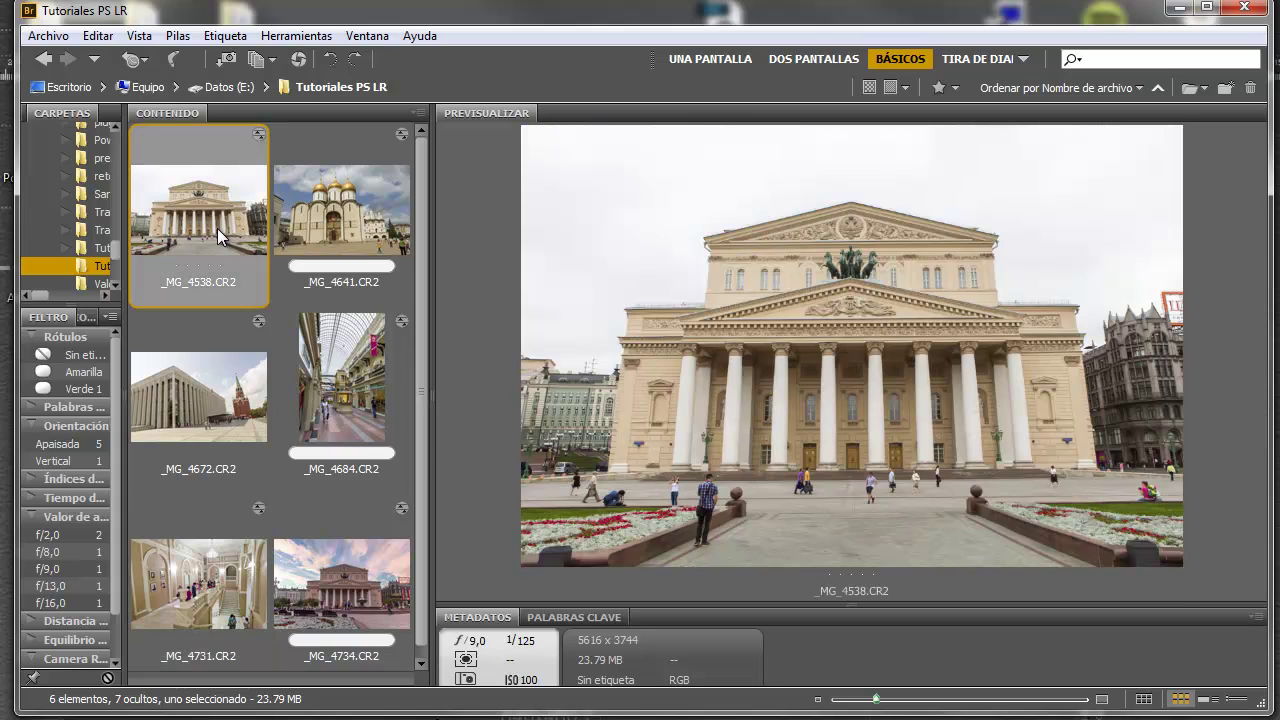
{"action": "right_click", "coordinate": [219, 228]}
{"action": "left_click", "coordinate": [307, 286]}
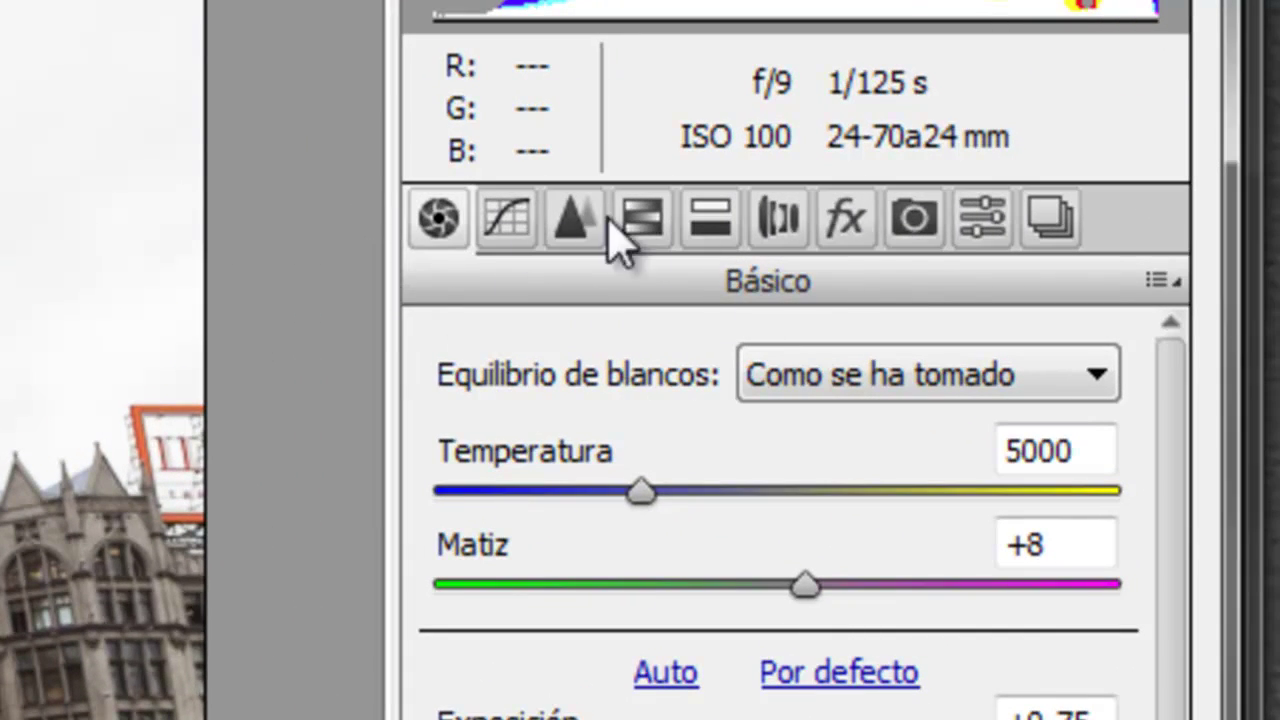
Show Correcciones de lente, check the Perfil and Color tabs, and return to the Manual tab.
{"action": "left_click", "coordinate": [777, 220]}
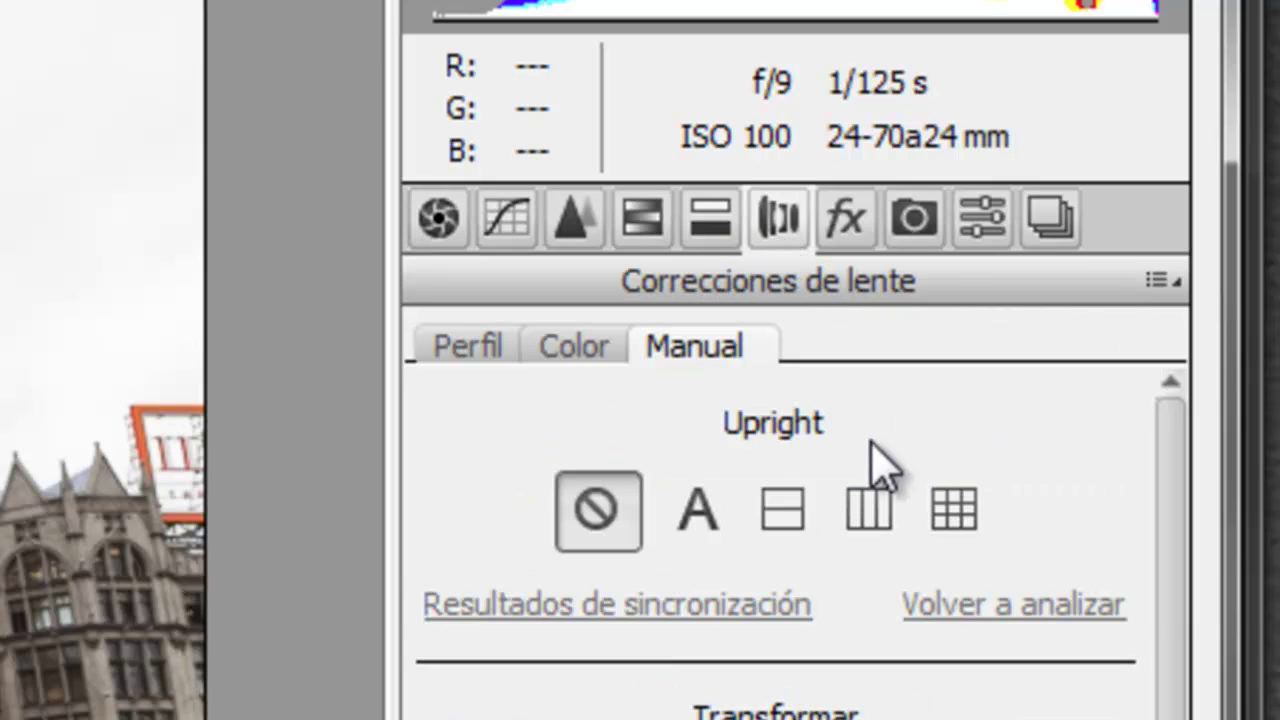
{"action": "left_click", "coordinate": [450, 348]}
{"action": "left_click", "coordinate": [568, 352]}
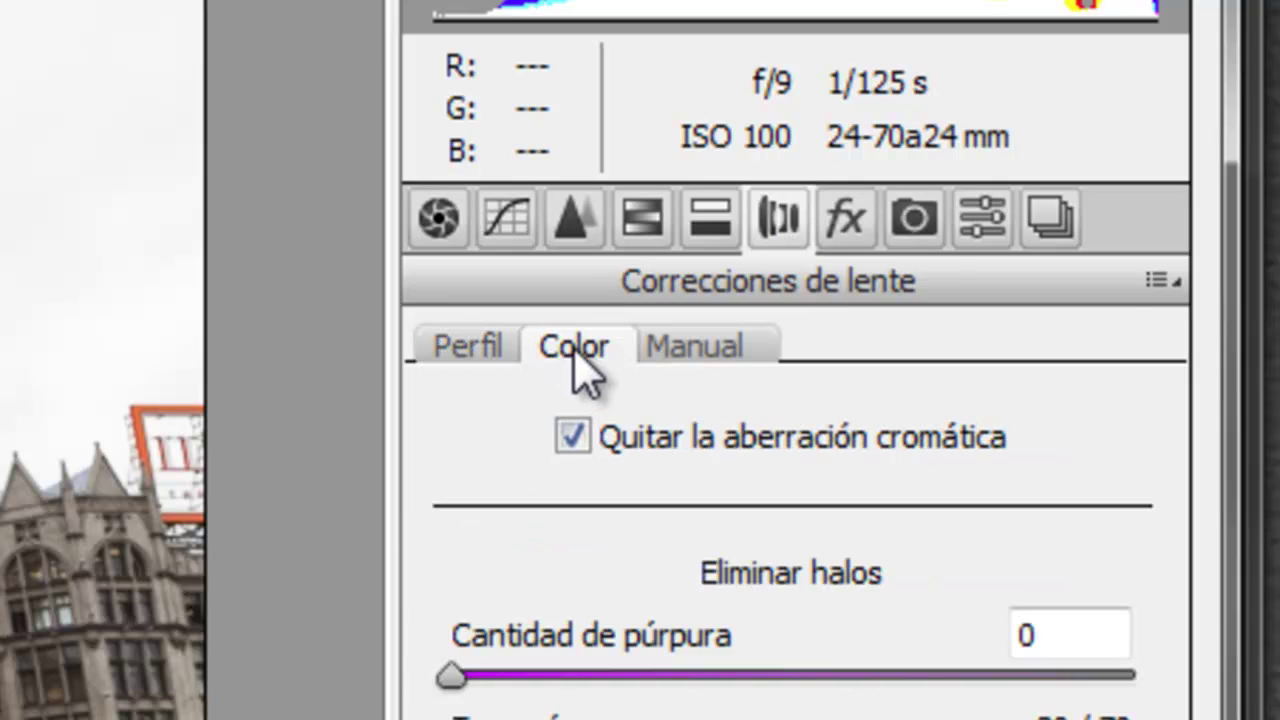
{"action": "left_click", "coordinate": [663, 355]}
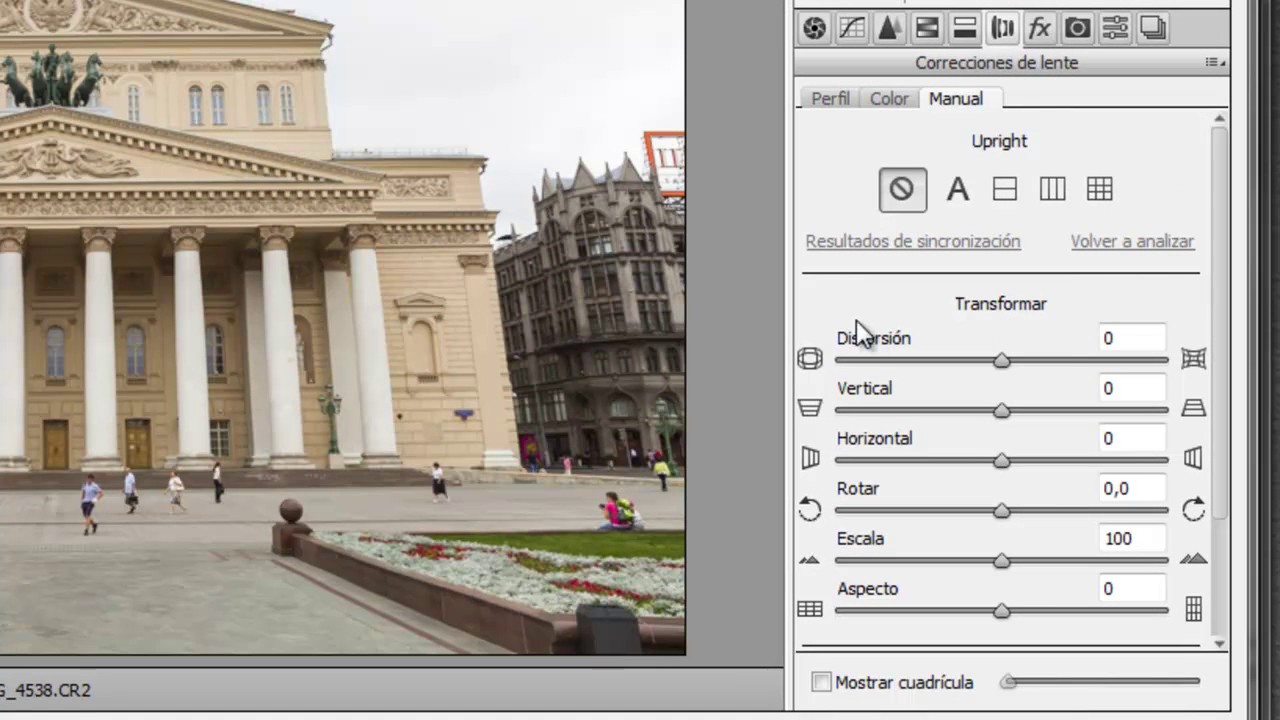
Apply Upright Automático to _MG_4538.CR2 and close Camera Raw back to Bridge.
{"action": "left_click", "coordinate": [1110, 390]}
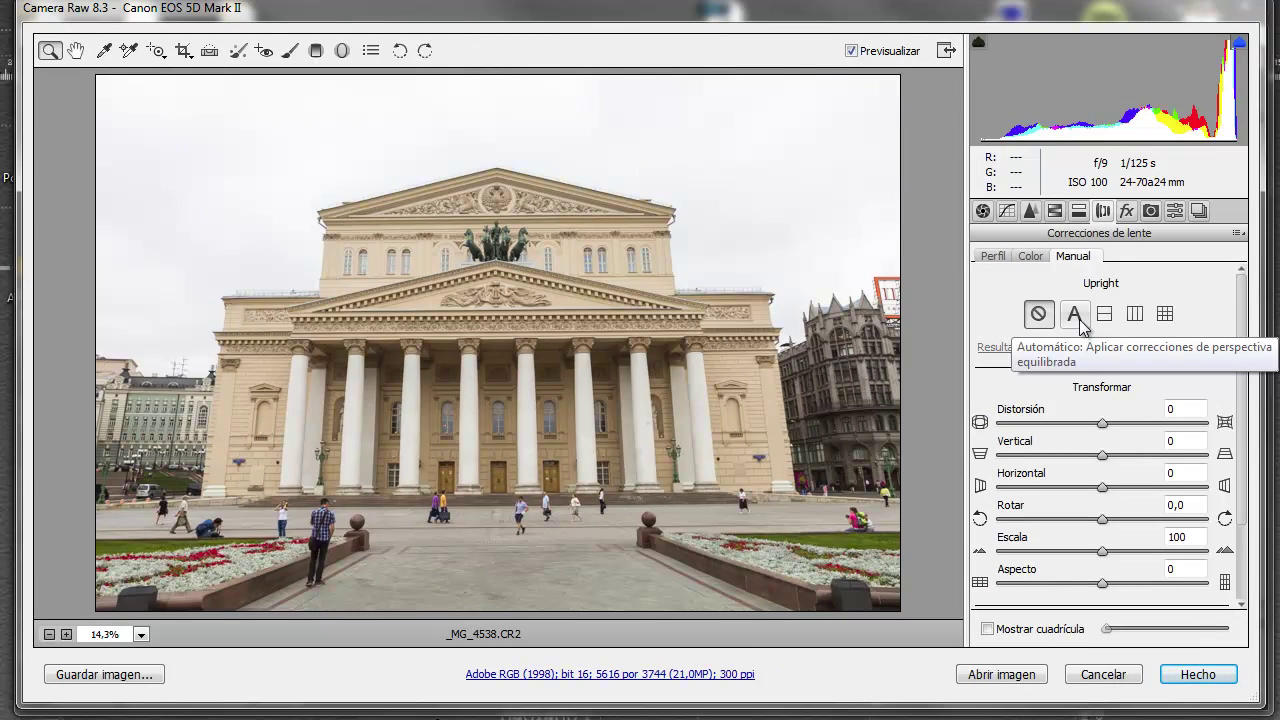
{"action": "left_click", "coordinate": [1079, 318]}
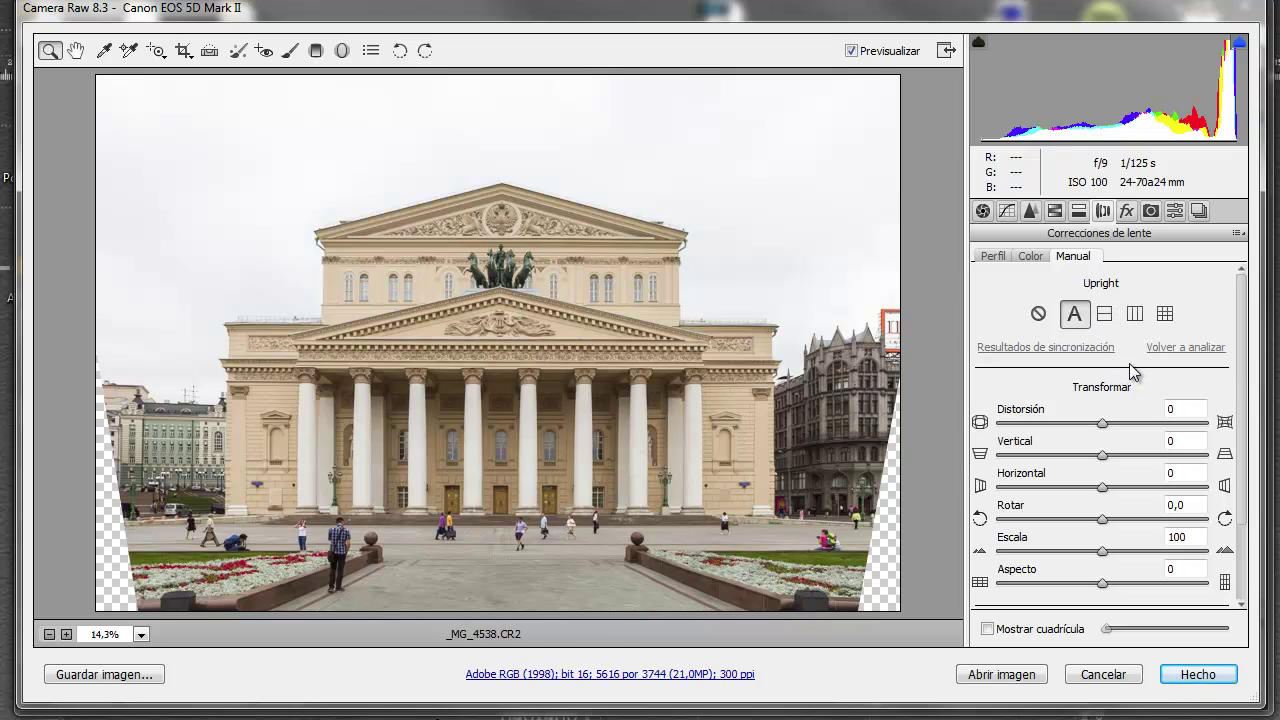
{"action": "left_click", "coordinate": [1101, 674]}
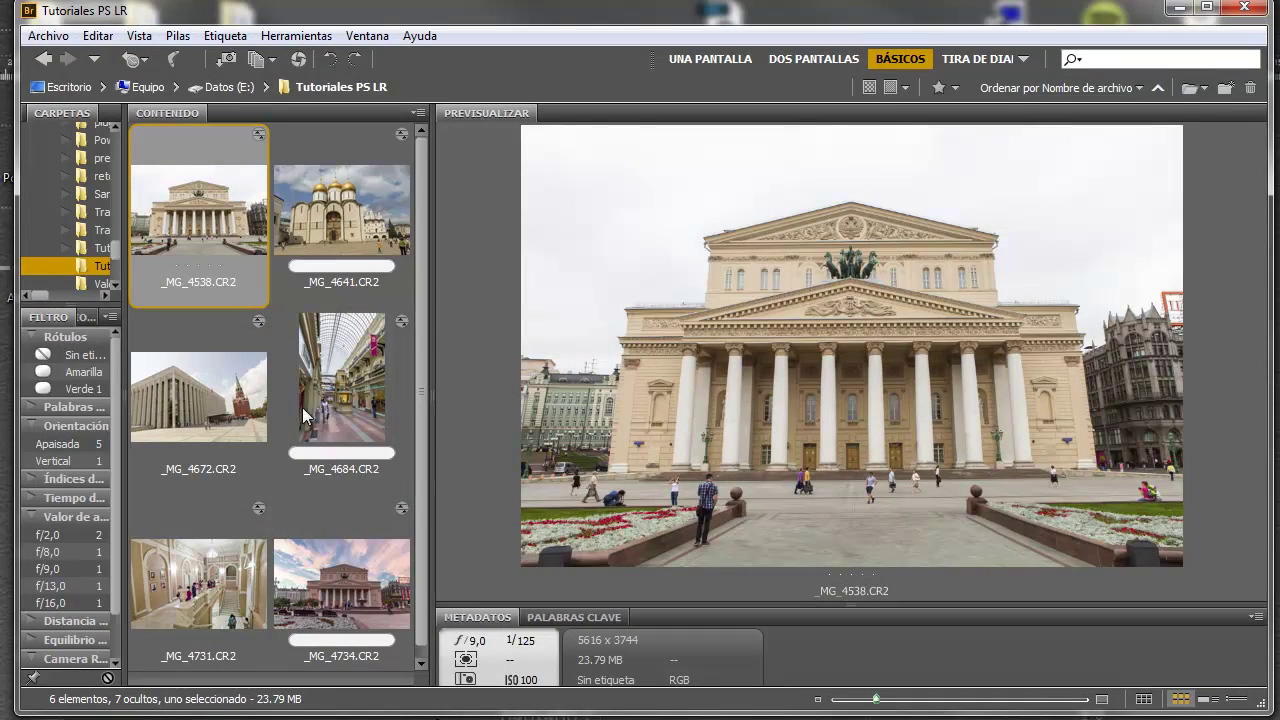
Select the Kremlin palace photo _MG_4672.CR2 and bring up its context menu.
{"action": "left_click", "coordinate": [227, 402]}
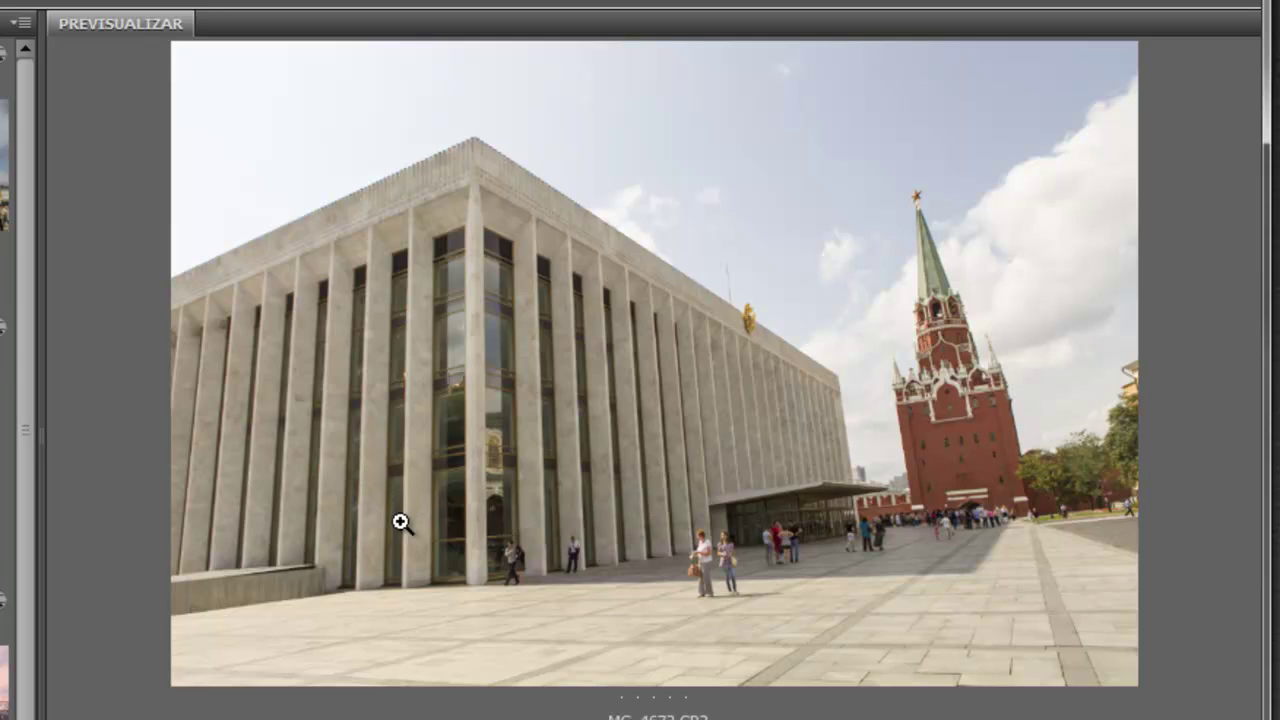
{"action": "right_click", "coordinate": [10, 445]}
Open _MG_4672.CR2 in Camera Raw and apply Upright Automático, comparing against Off.
{"action": "left_click", "coordinate": [40, 520]}
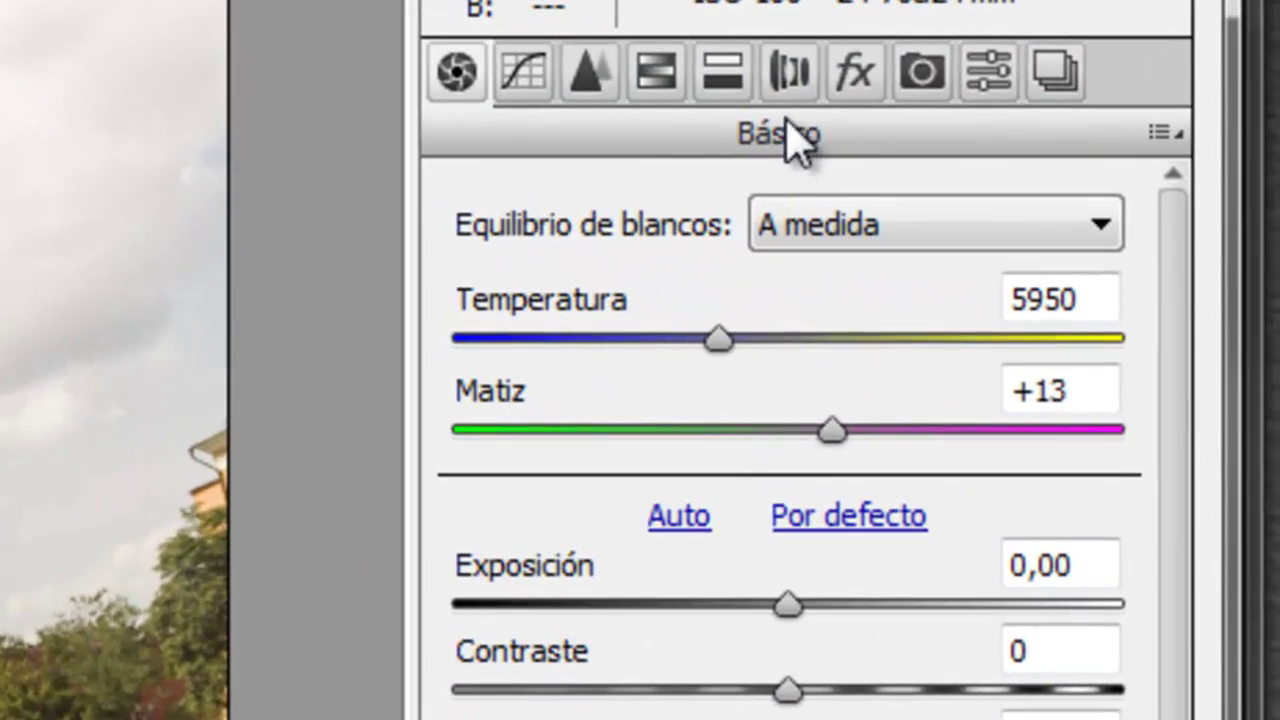
{"action": "left_click", "coordinate": [790, 80]}
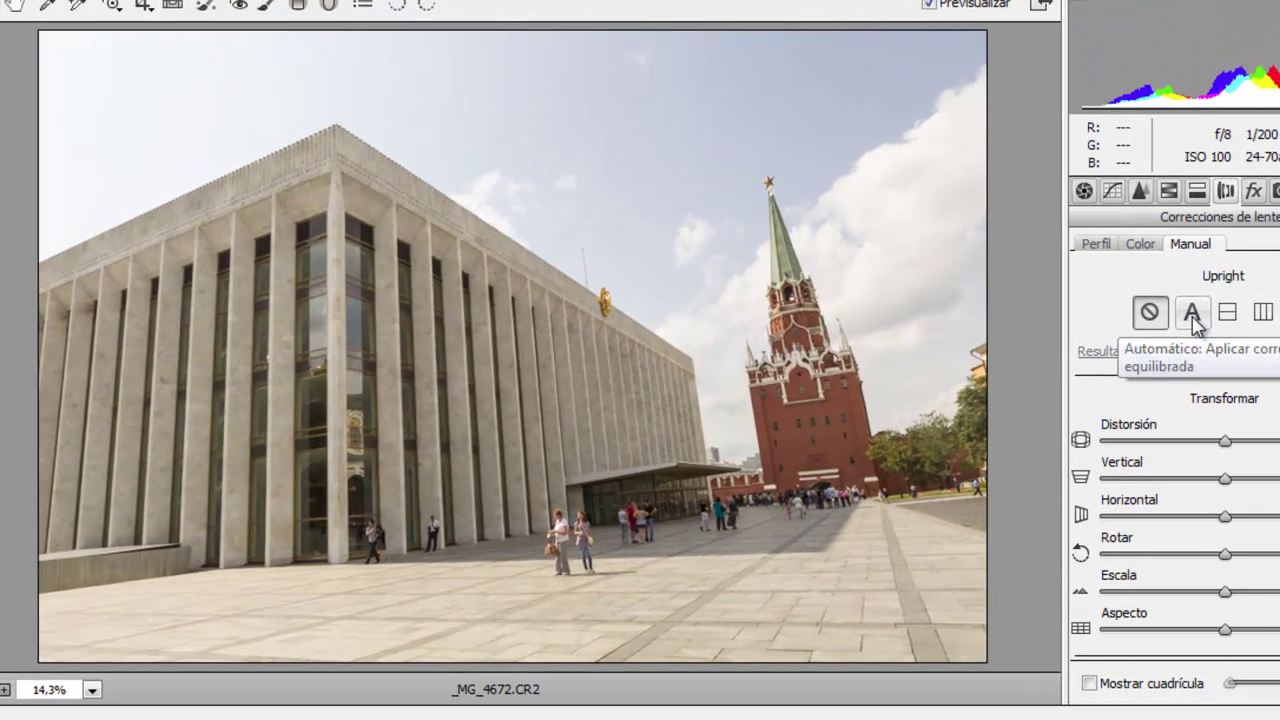
{"action": "left_click", "coordinate": [1192, 314]}
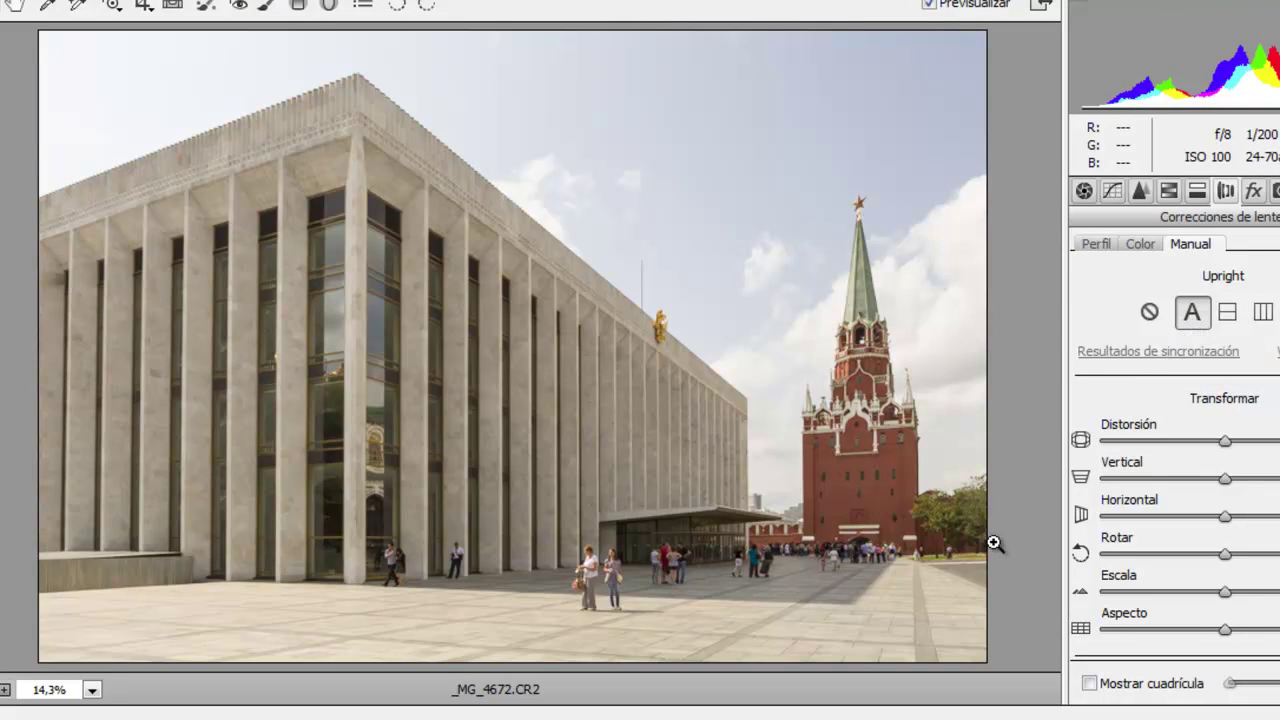
{"action": "left_click", "coordinate": [1150, 313]}
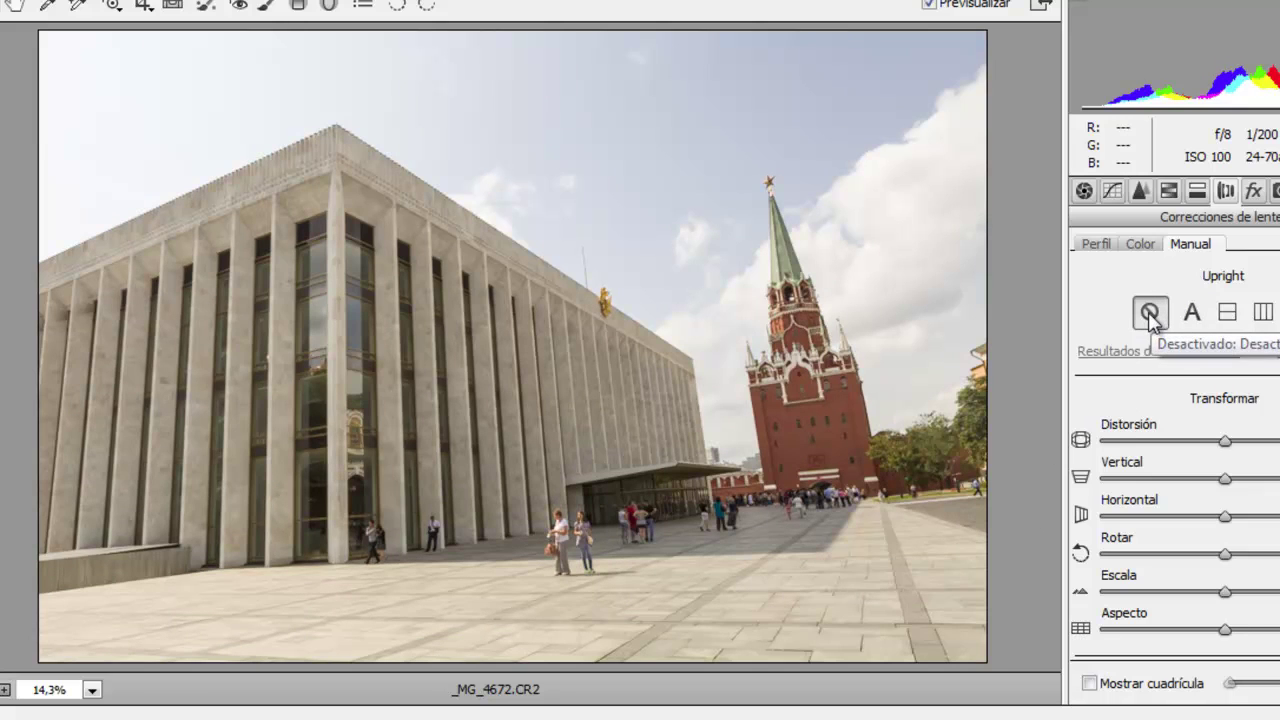
{"action": "left_click", "coordinate": [1192, 313]}
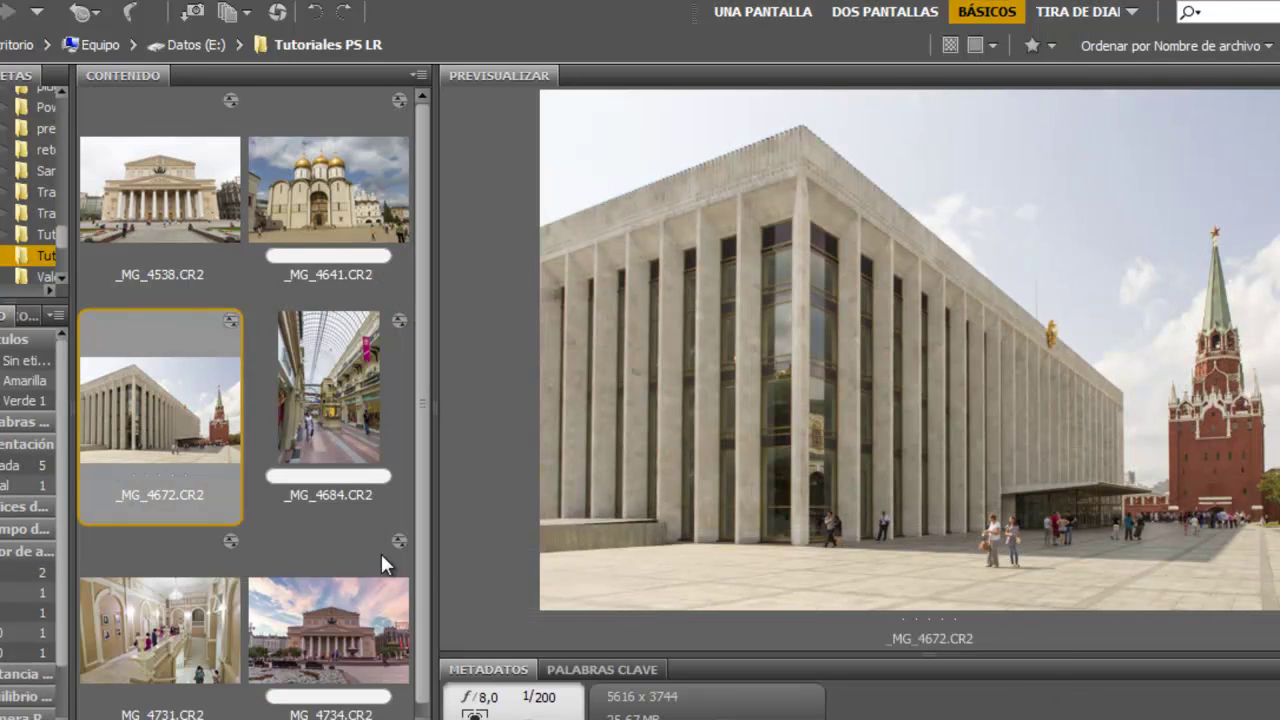
Select the interior staircase photo _MG_4731.CR2.
{"action": "left_click", "coordinate": [179, 637]}
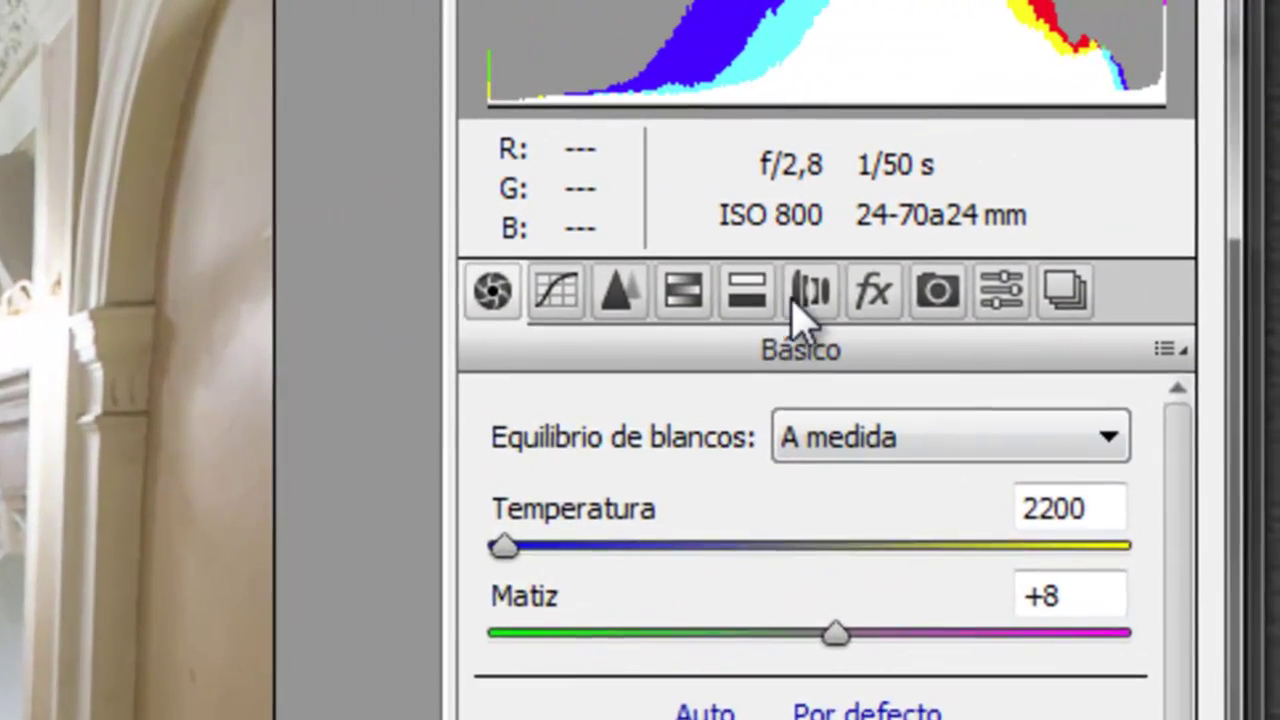
Apply Upright Automático to _MG_4731.CR2, comparing it with Off several times, and confirm with Hecho.
{"action": "left_click", "coordinate": [806, 292]}
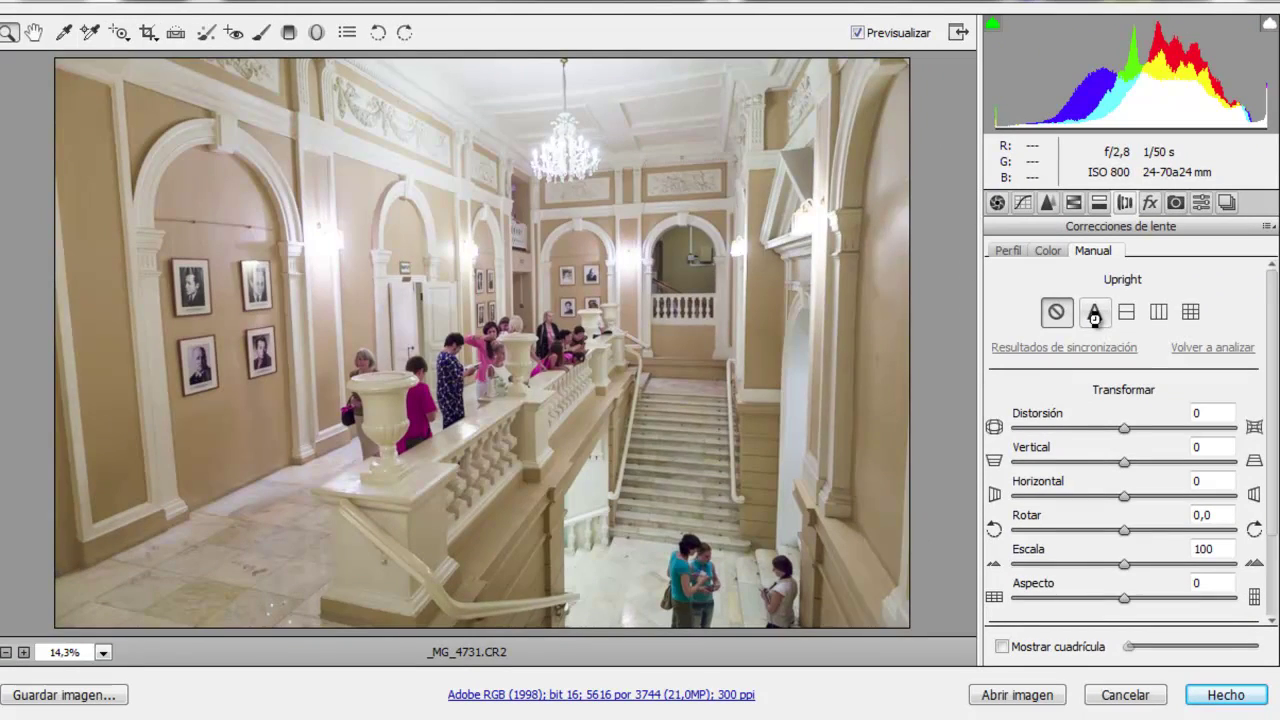
{"action": "left_click", "coordinate": [1094, 313]}
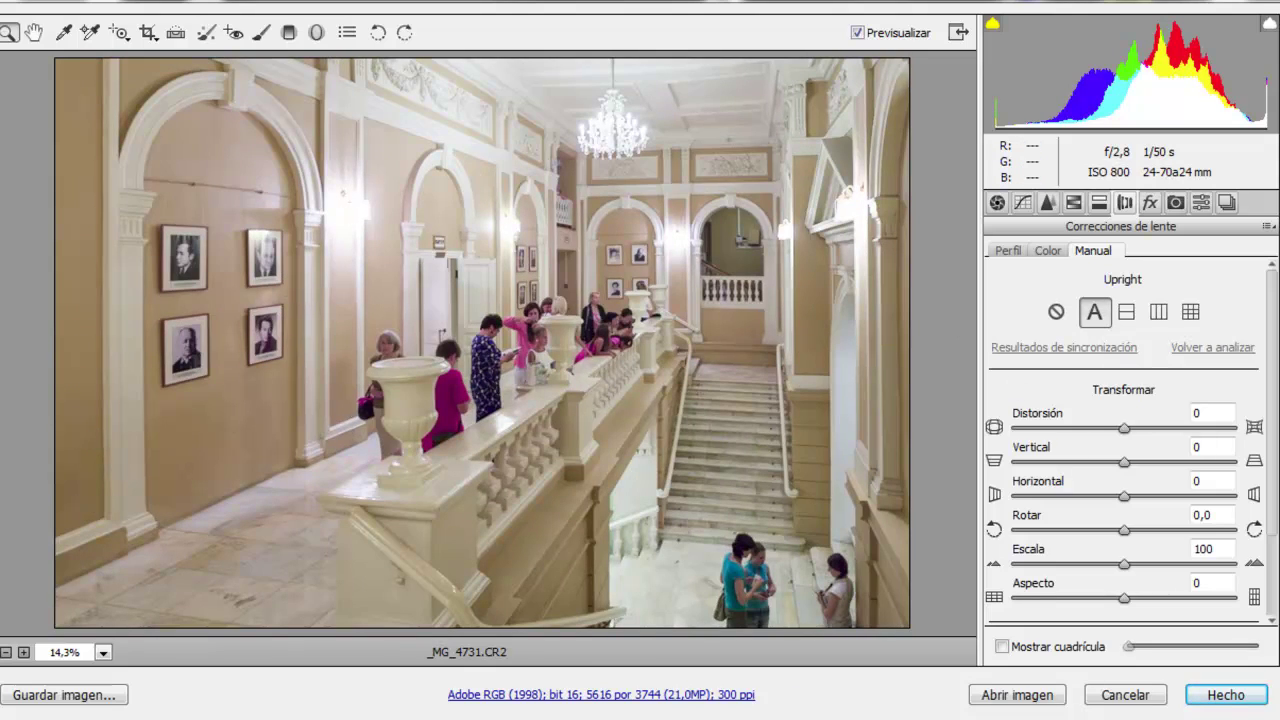
{"action": "left_click", "coordinate": [1060, 314]}
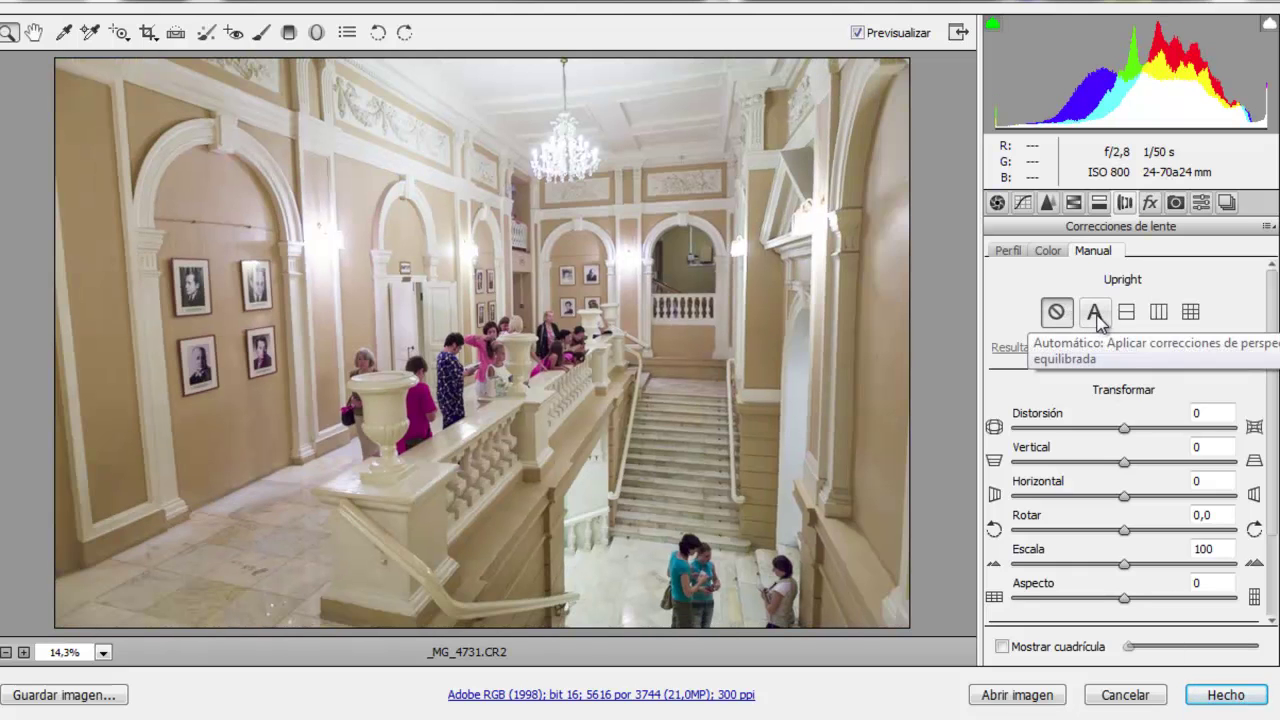
{"action": "left_click", "coordinate": [1090, 316]}
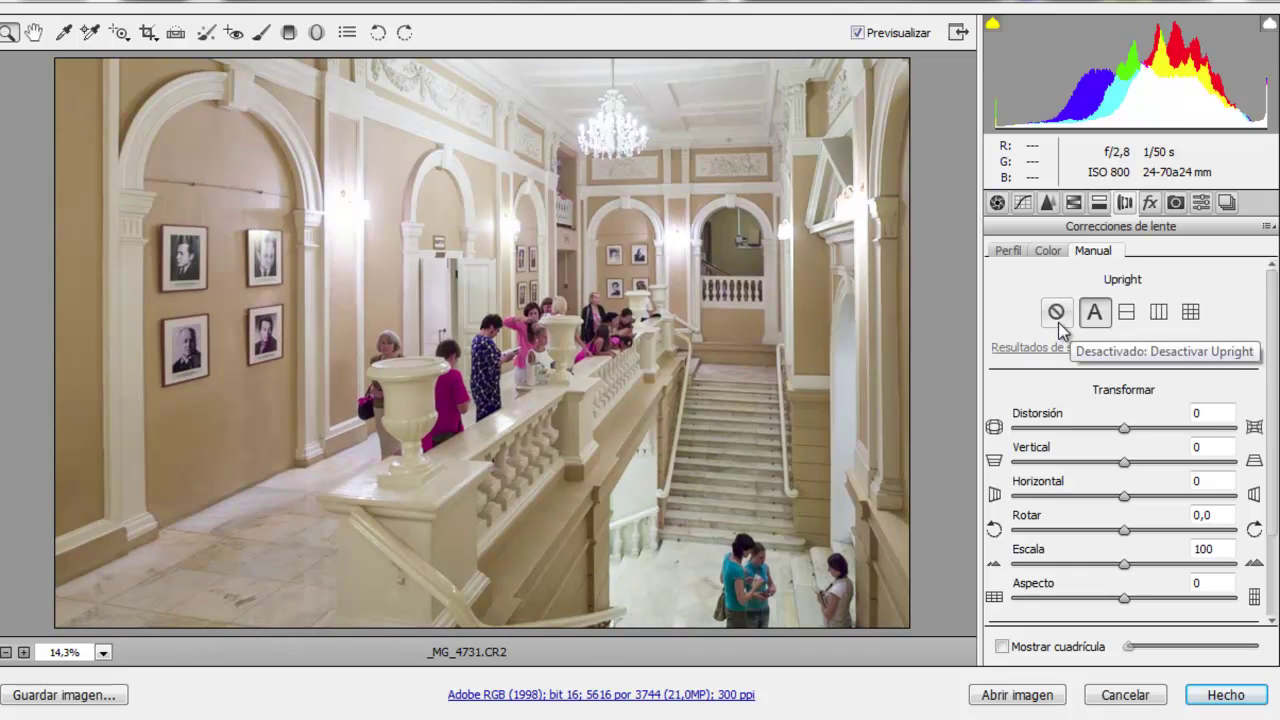
{"action": "left_click", "coordinate": [1058, 322]}
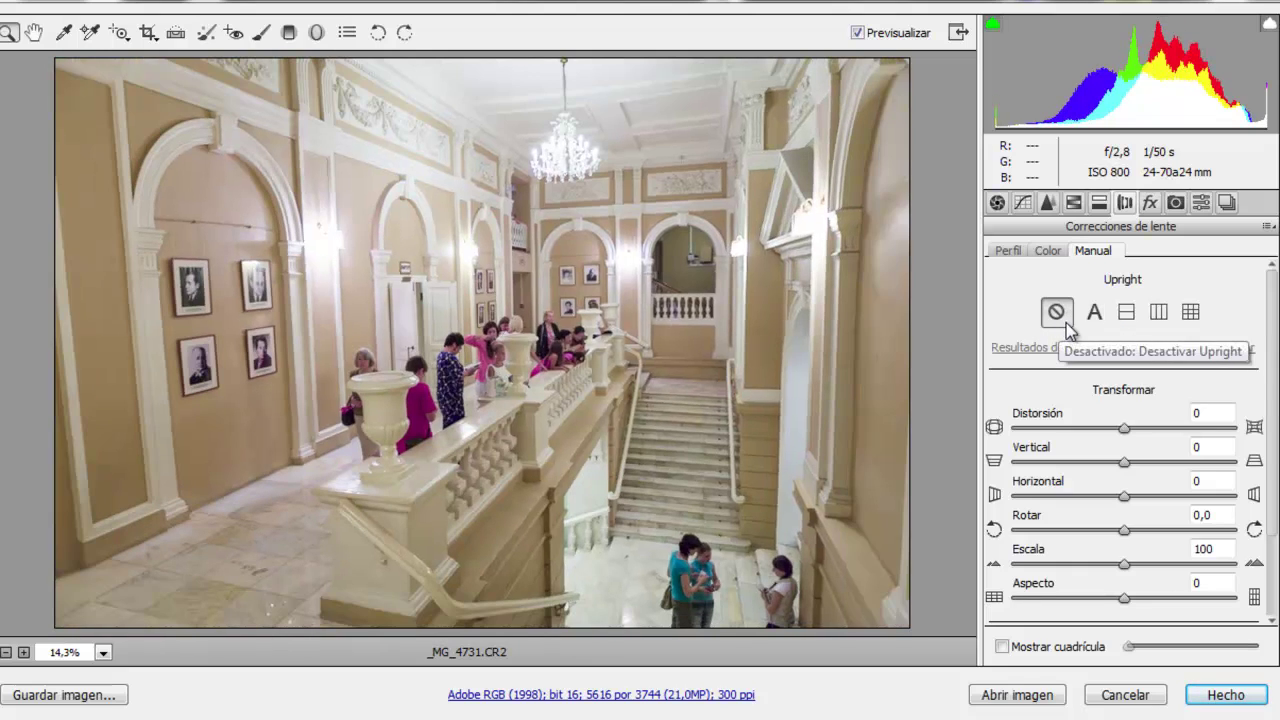
{"action": "left_click", "coordinate": [1104, 320]}
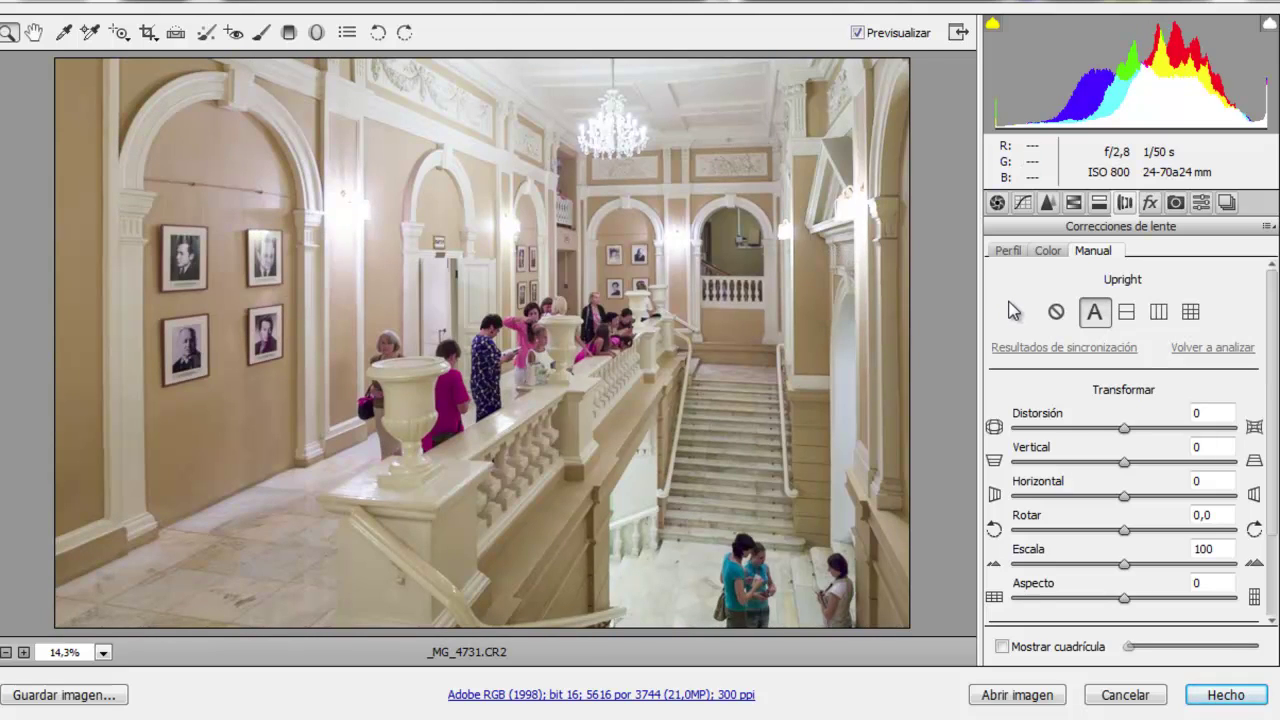
{"action": "left_click", "coordinate": [1056, 314]}
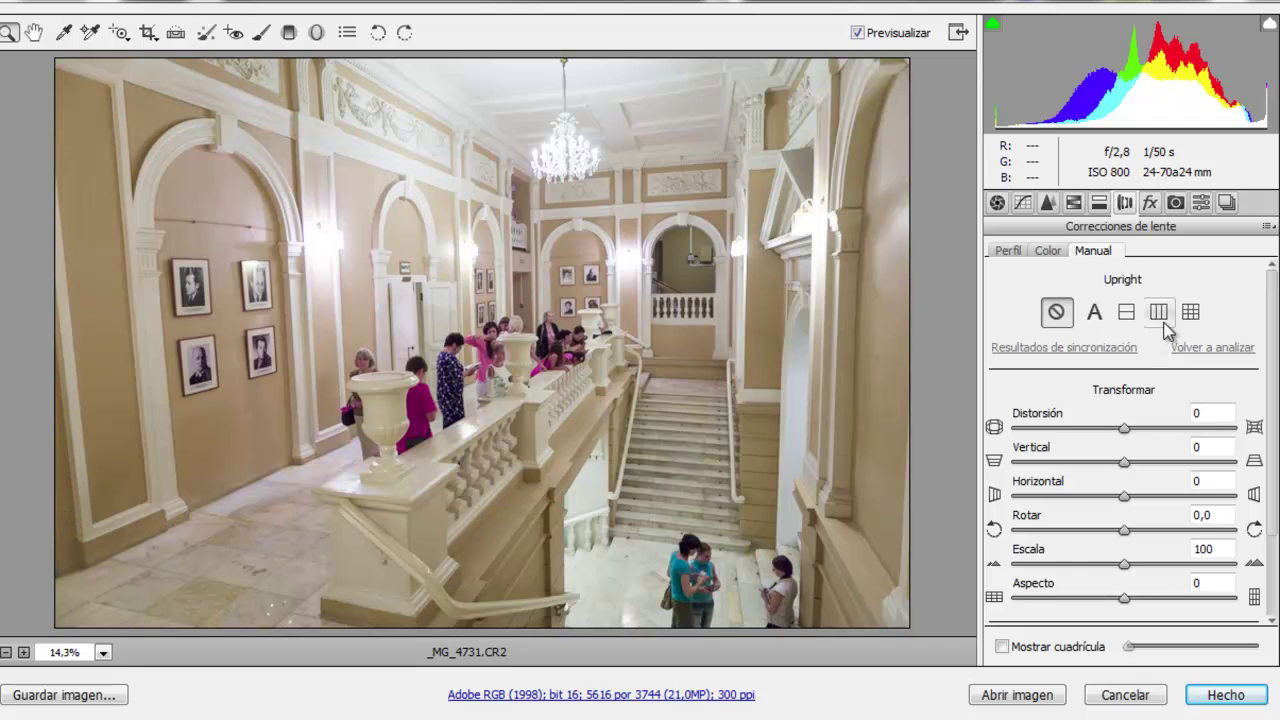
{"action": "left_click", "coordinate": [1095, 313]}
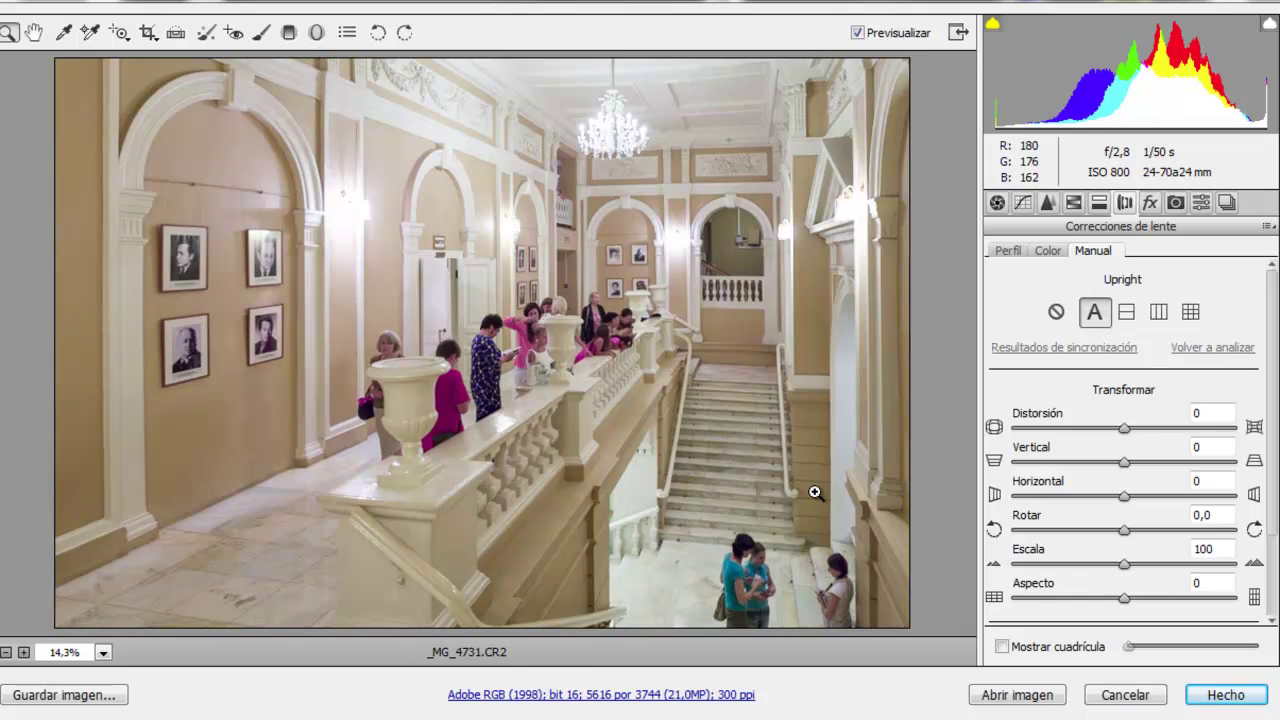
{"action": "left_click", "coordinate": [1190, 697]}
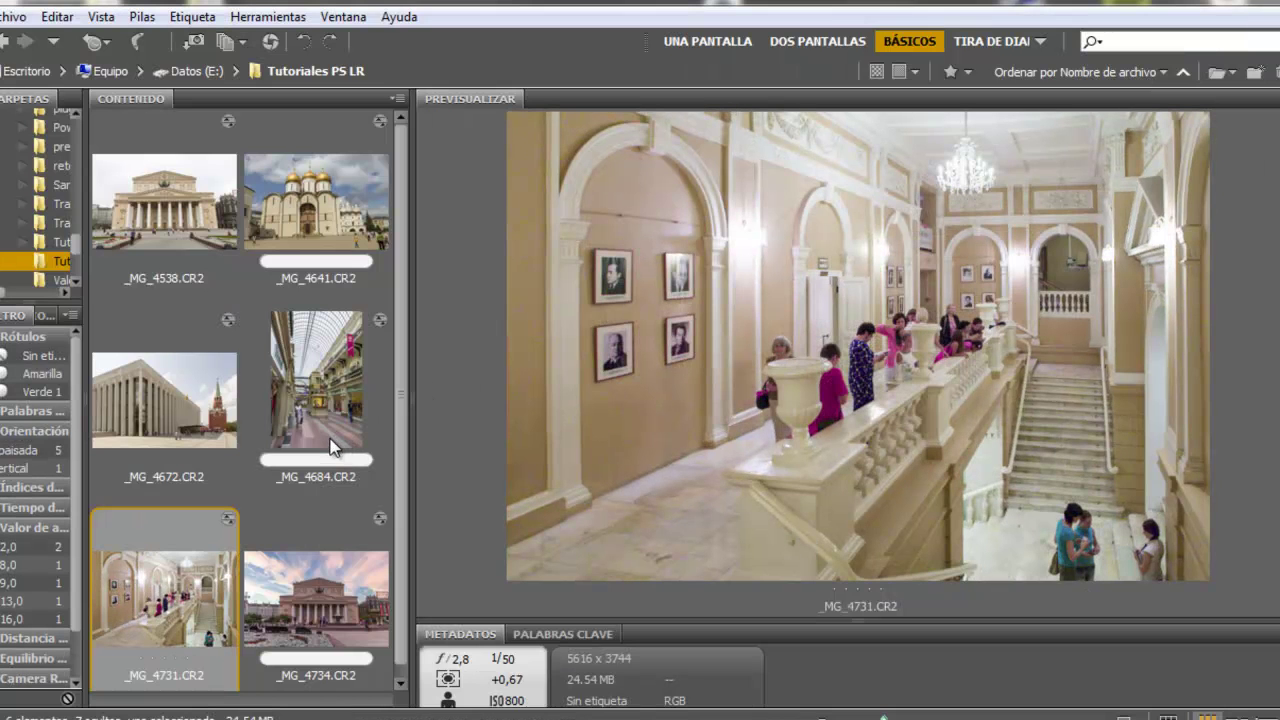
Select the shopping-arcade photo _MG_4684.CR2 and bring up its context menu.
{"action": "left_click", "coordinate": [320, 410]}
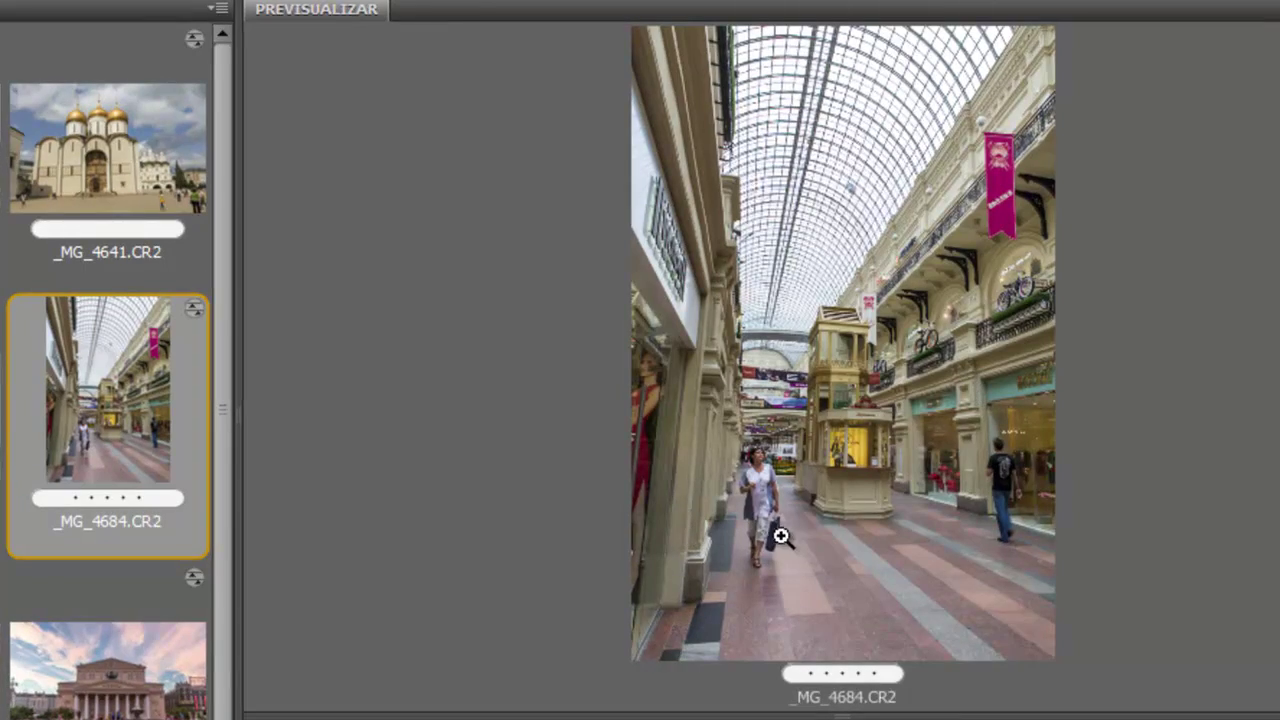
{"action": "right_click", "coordinate": [90, 400]}
Open _MG_4684.CR2 in Camera Raw and compare Upright Automático, Off and Completo.
{"action": "left_click", "coordinate": [172, 472]}
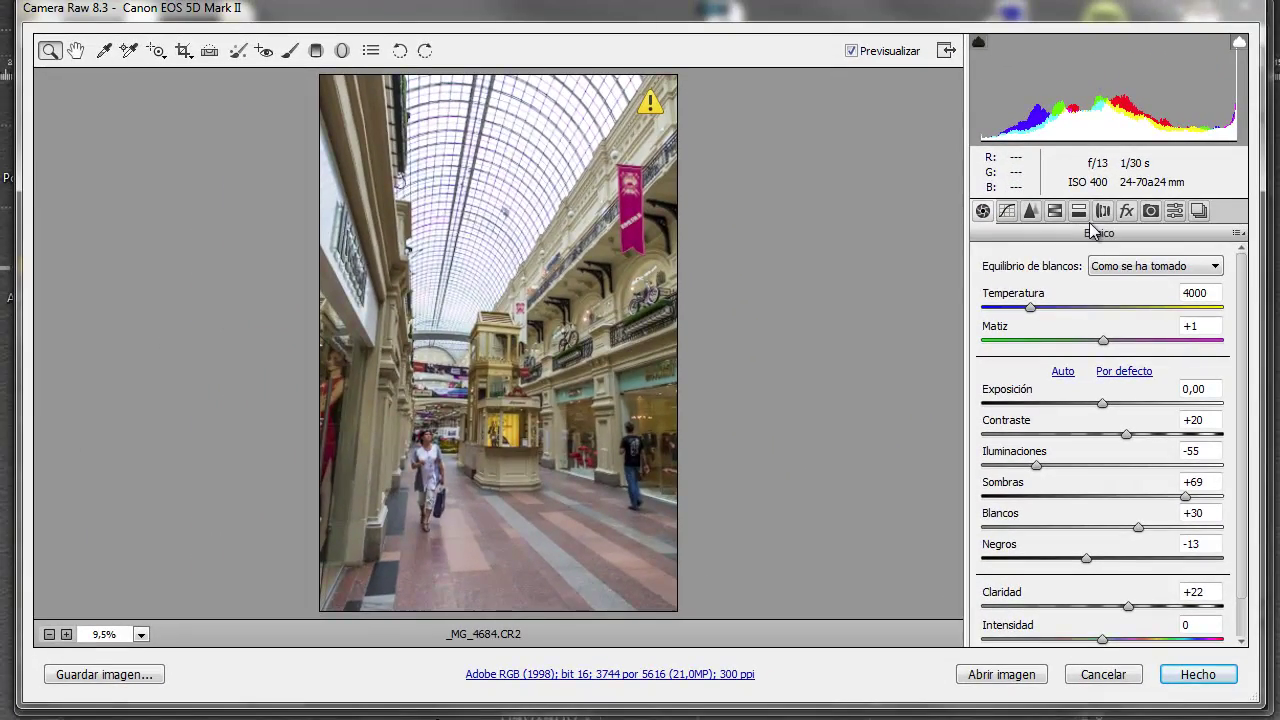
{"action": "left_click", "coordinate": [1101, 212]}
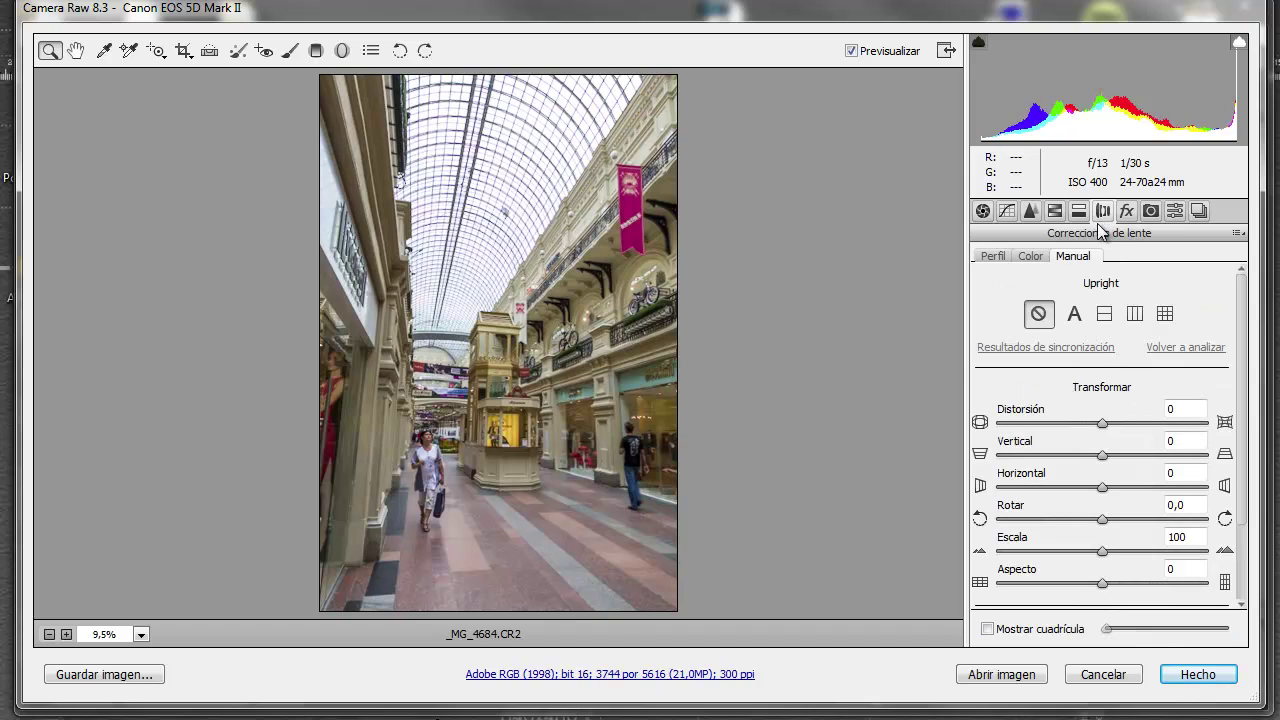
{"action": "left_click", "coordinate": [1076, 316]}
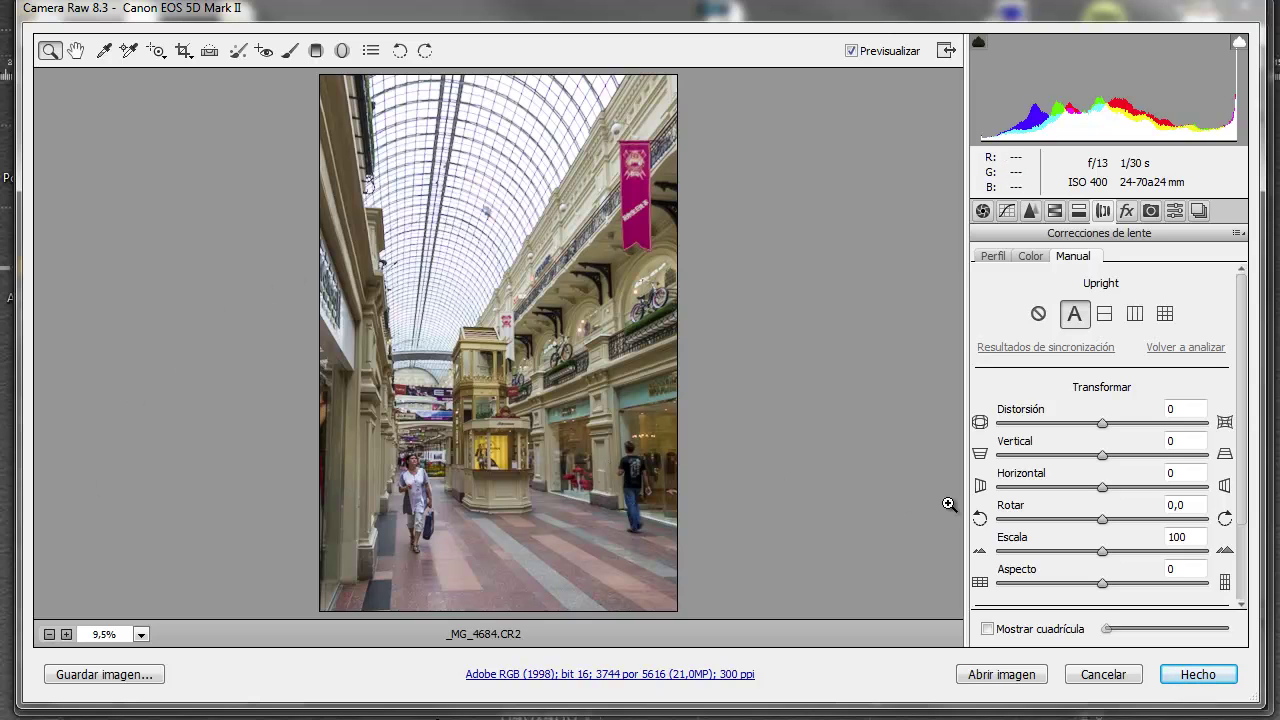
{"action": "left_click", "coordinate": [1038, 314]}
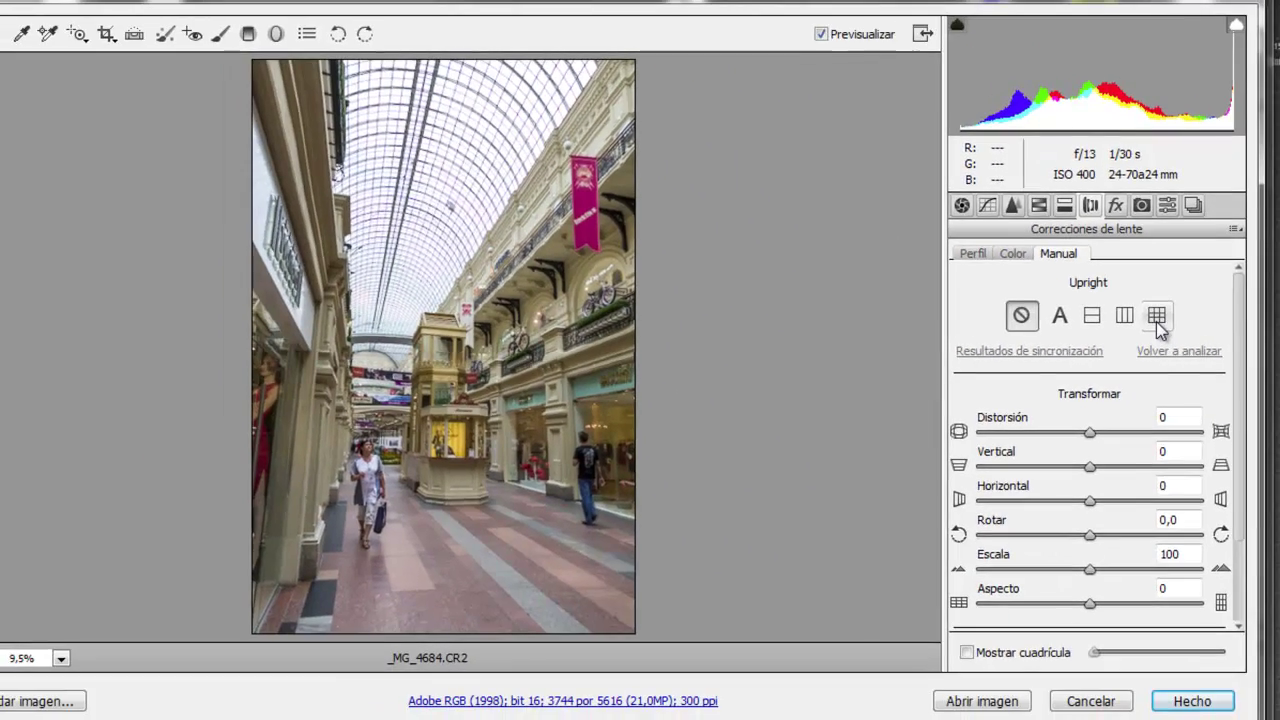
{"action": "left_click", "coordinate": [1156, 321]}
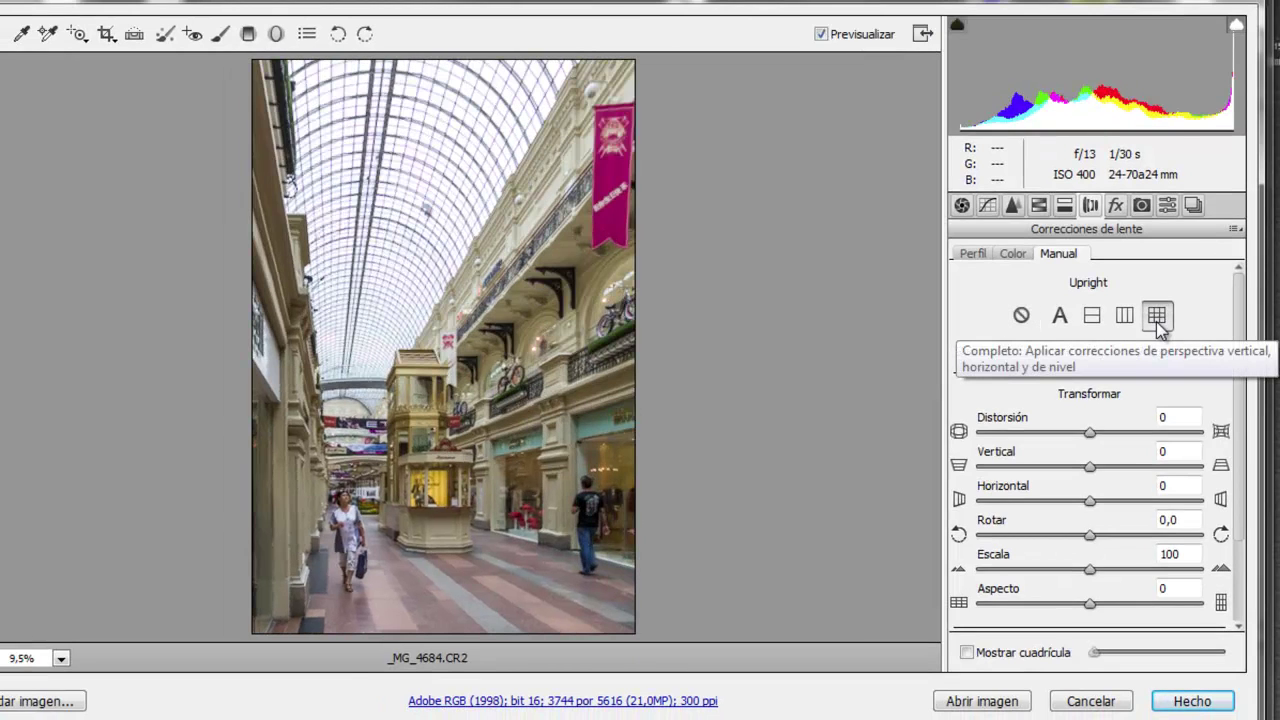
Compare Upright Vertical against Off, settle on Automático, and confirm with Hecho.
{"action": "left_click", "coordinate": [1021, 316]}
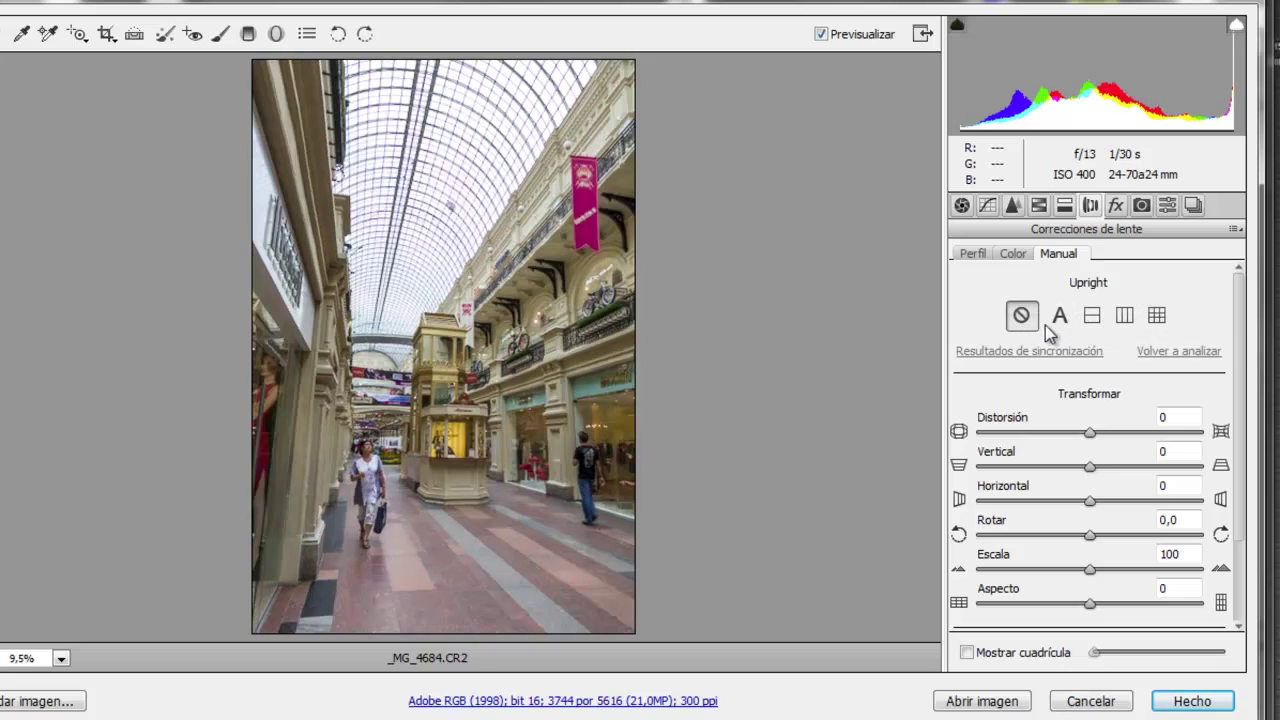
{"action": "left_click", "coordinate": [1059, 316]}
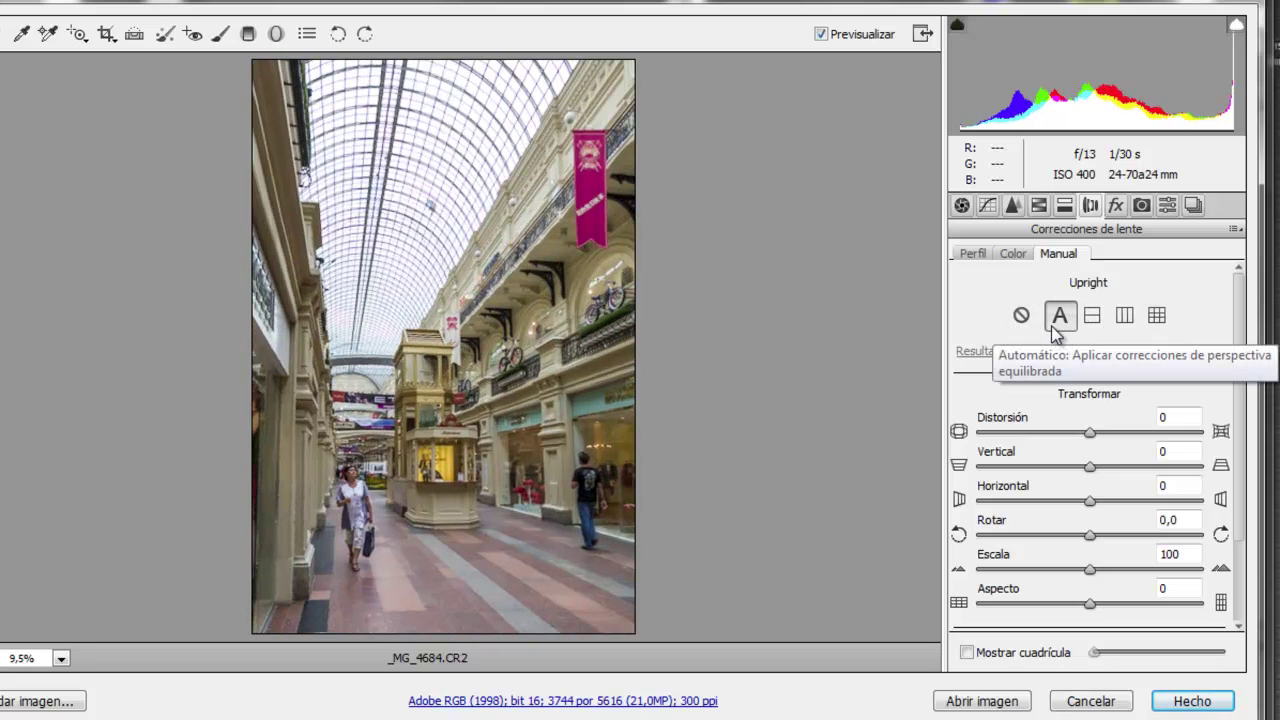
{"action": "left_click", "coordinate": [1024, 318]}
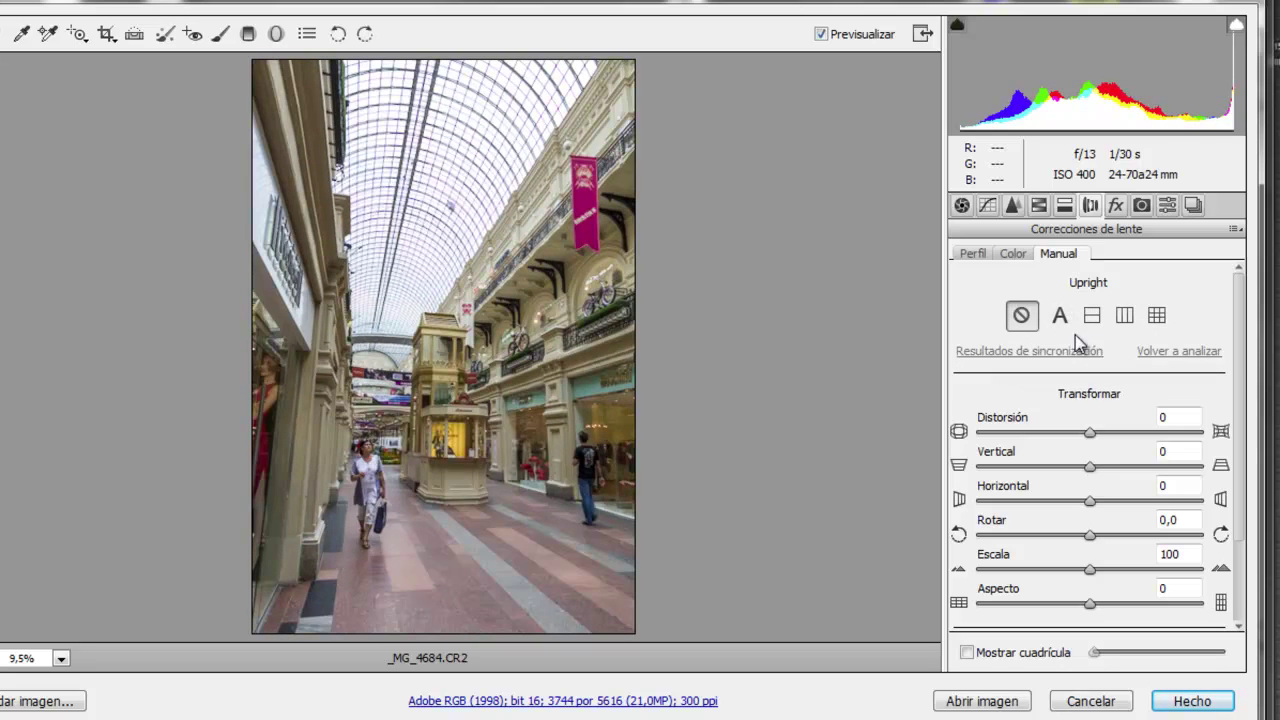
{"action": "left_click", "coordinate": [1123, 318]}
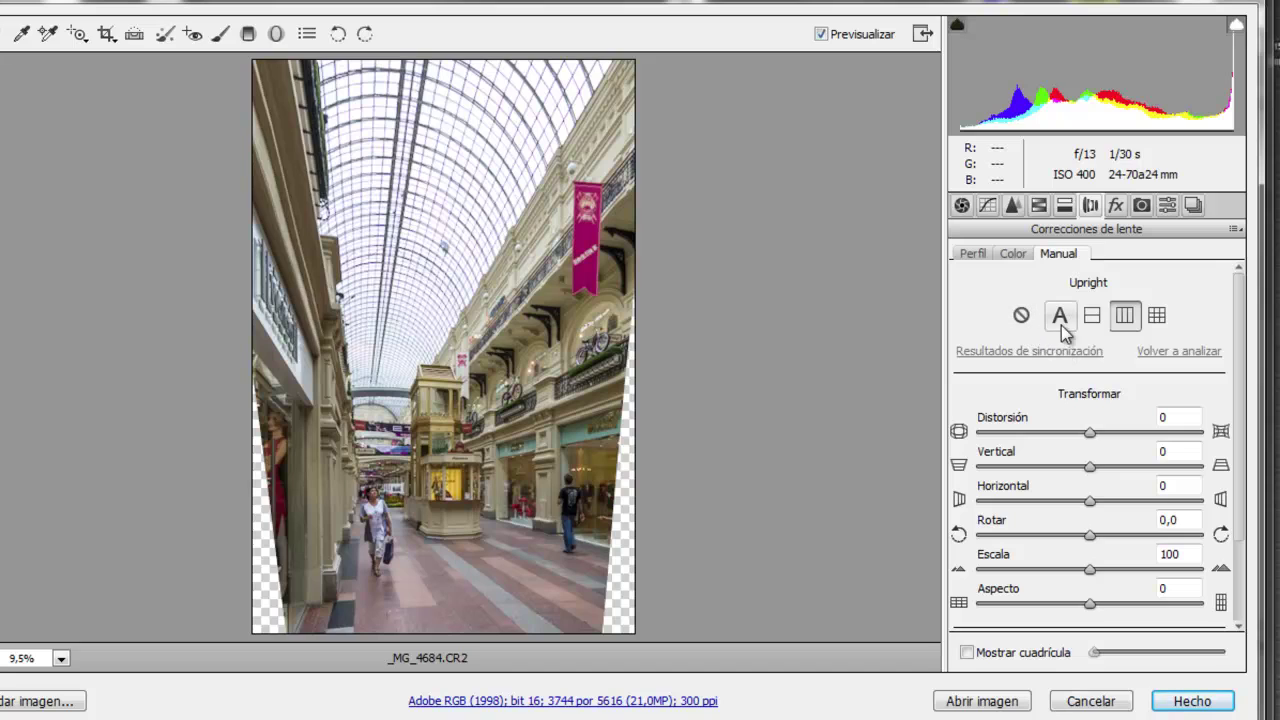
{"action": "left_click", "coordinate": [1024, 320]}
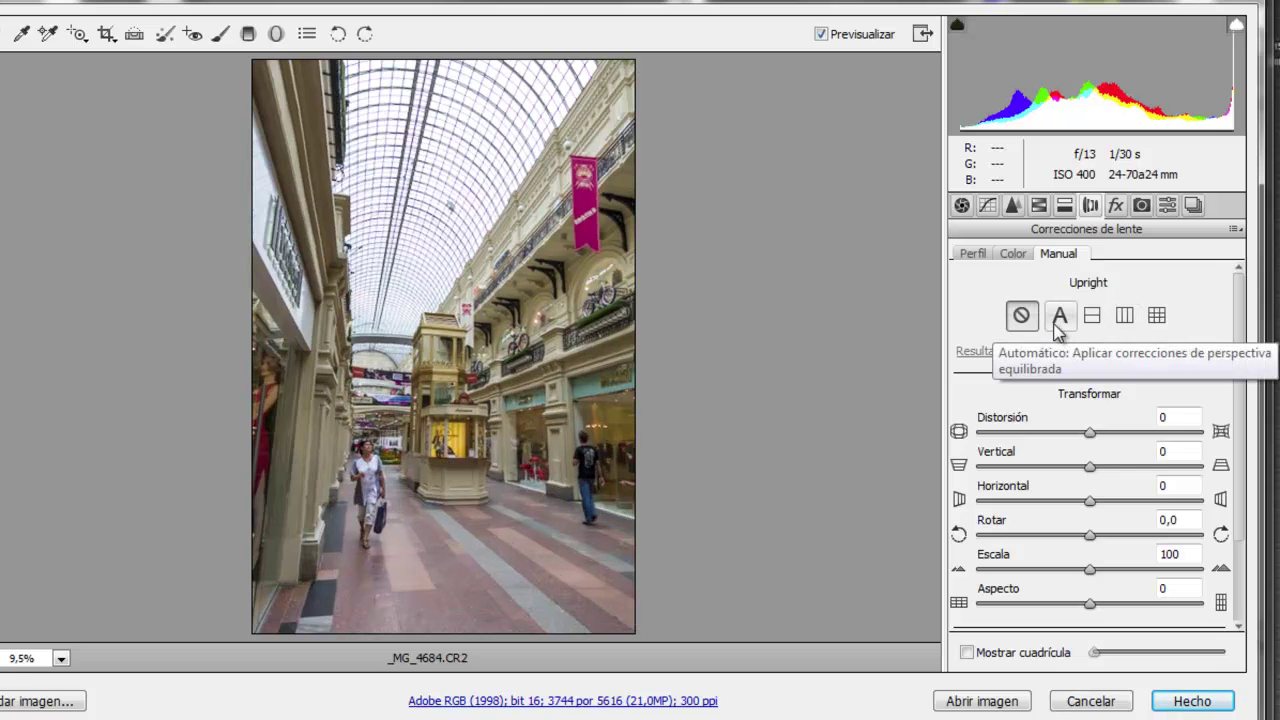
{"action": "left_click", "coordinate": [1059, 317]}
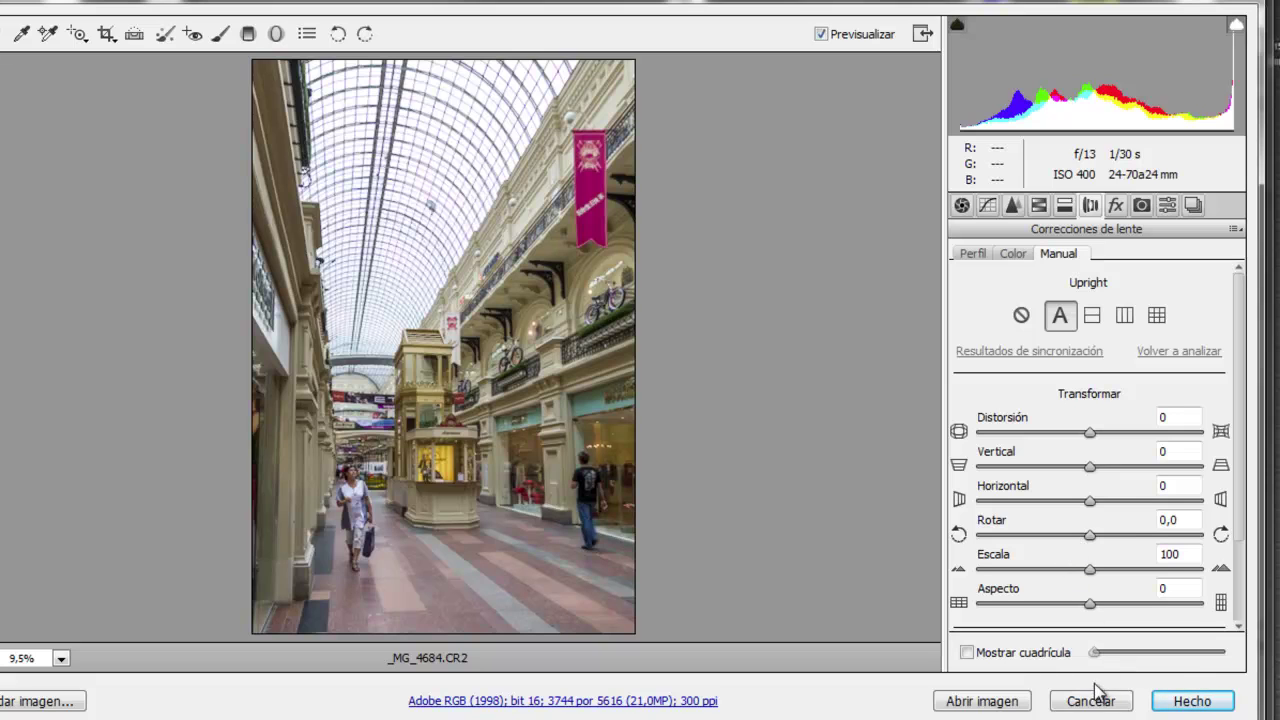
{"action": "left_click", "coordinate": [1160, 702]}
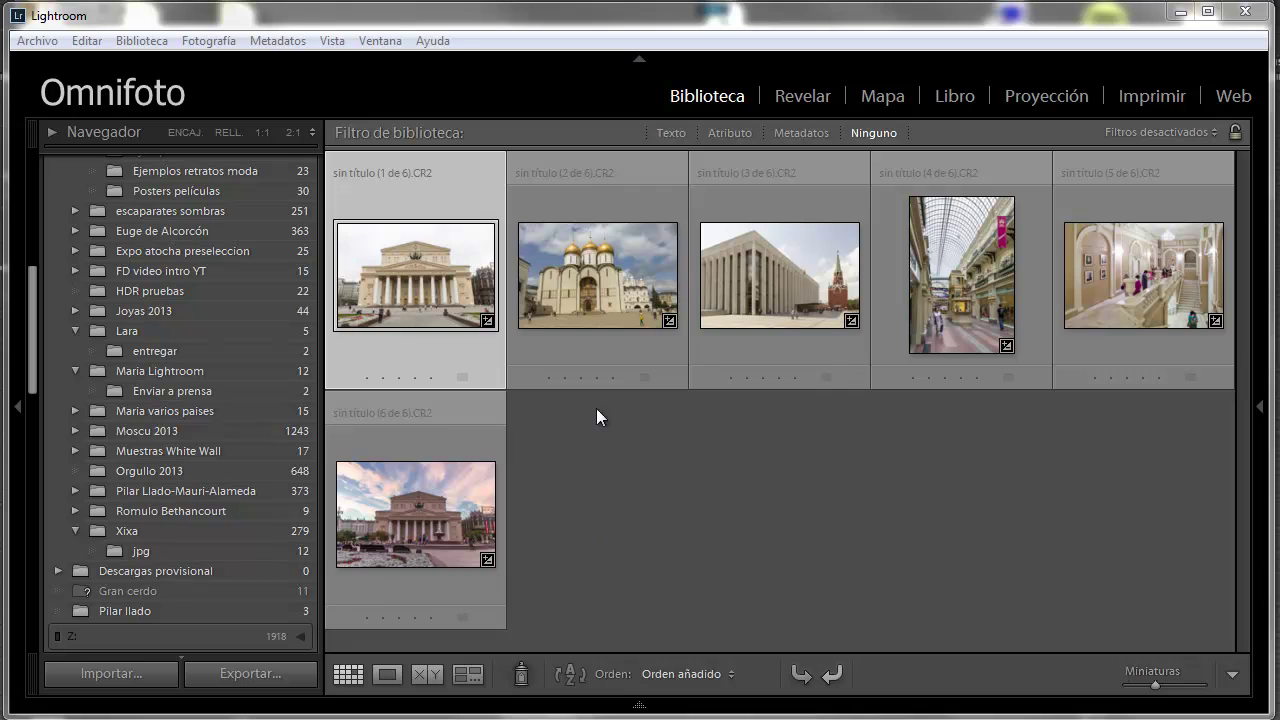
Open the sixth photo, the Bolshoi at dusk, in Lightroom's Revelar module.
{"action": "left_click", "coordinate": [470, 527]}
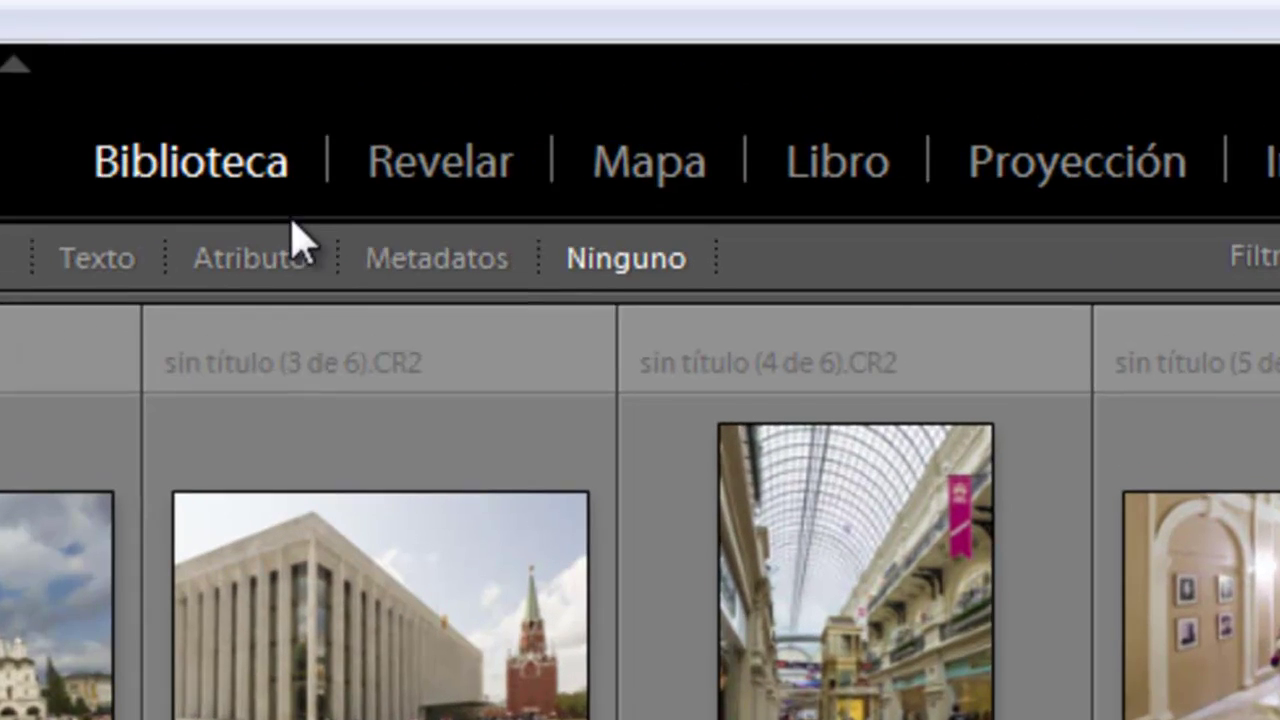
{"action": "left_click", "coordinate": [420, 176]}
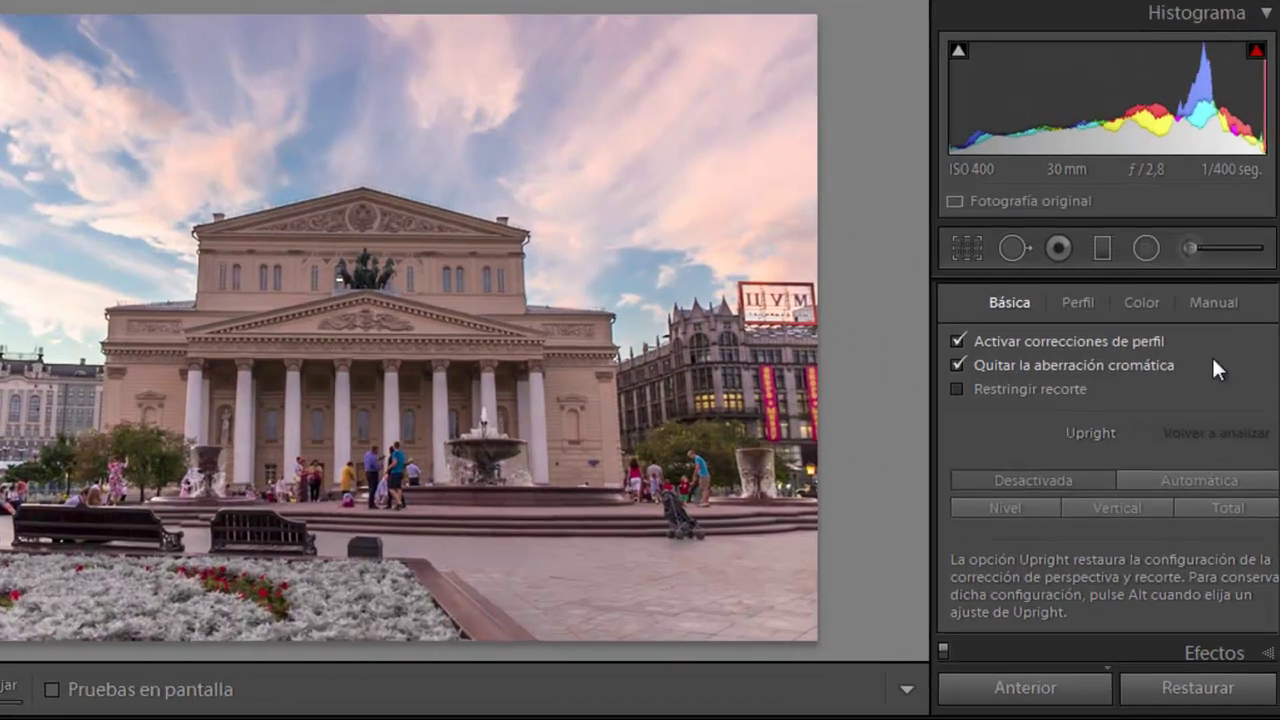
Straighten the Bolshoi theatre photo with Upright Automática in Lens Corrections, then return to Biblioteca.
{"action": "left_click_drag", "start_coordinate": [1202, 388], "coordinate": [1212, 302]}
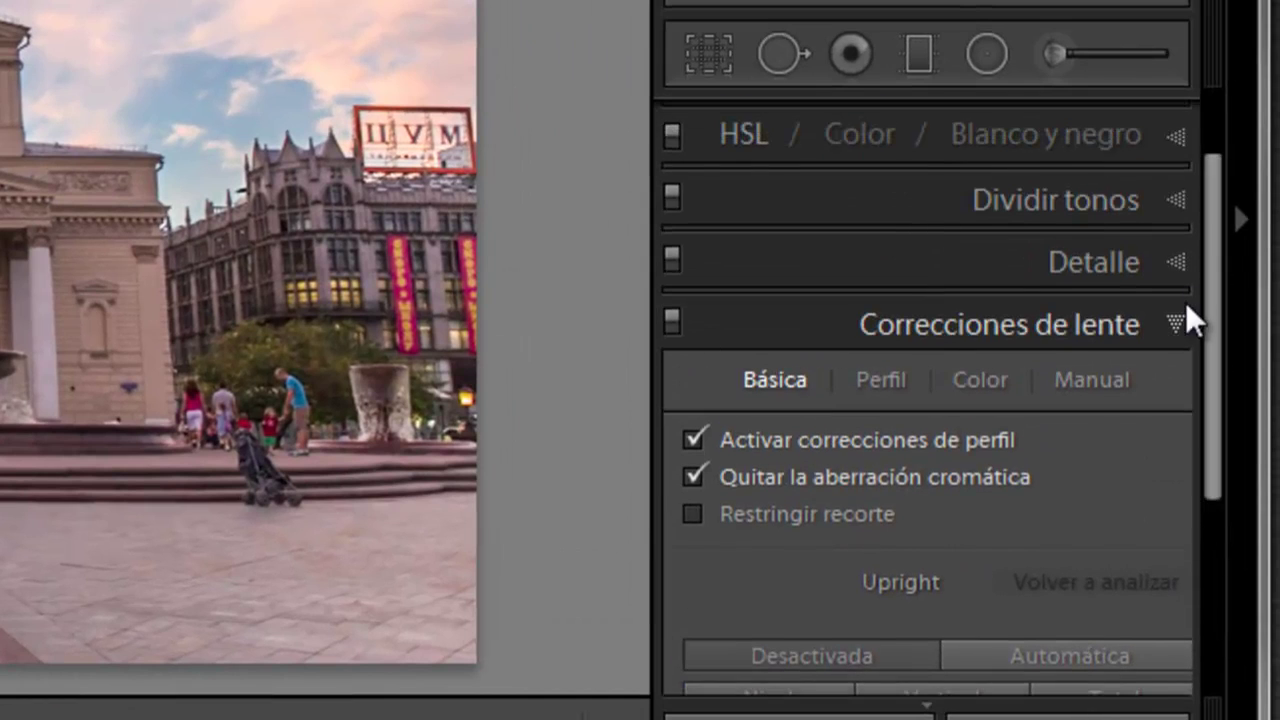
{"action": "left_click", "coordinate": [1184, 330]}
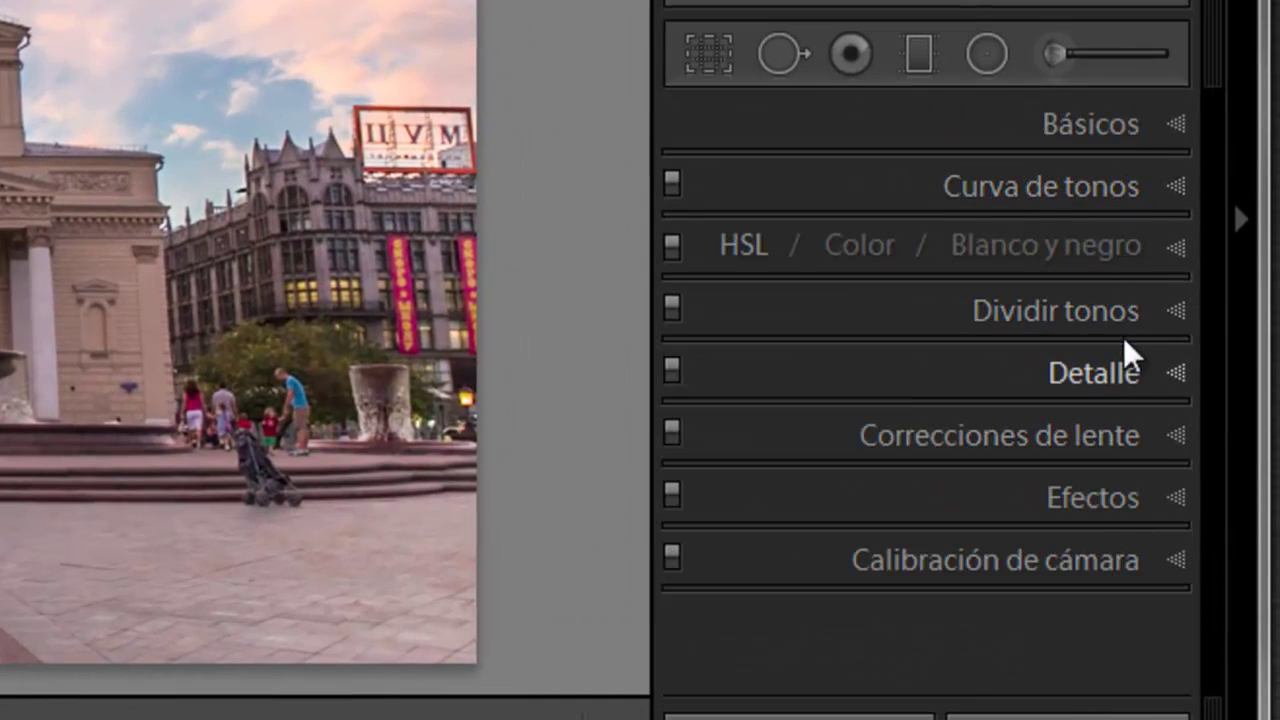
{"action": "left_click", "coordinate": [1177, 426]}
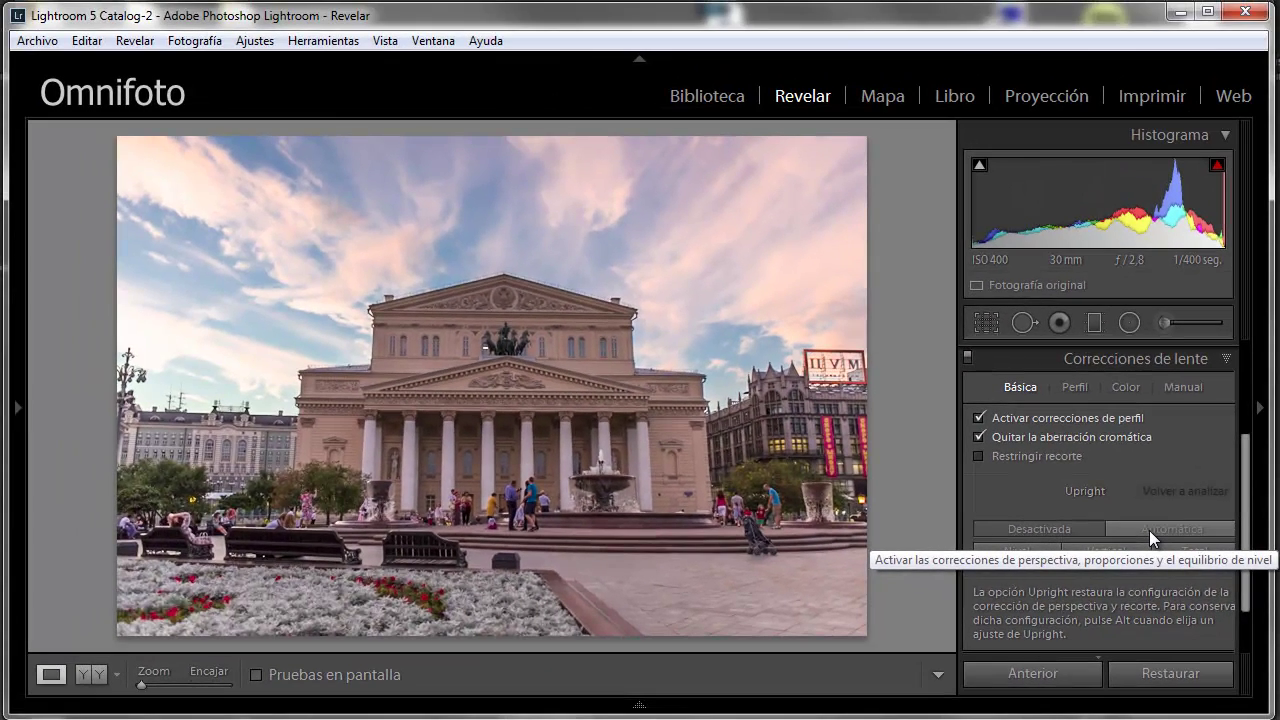
{"action": "left_click", "coordinate": [1149, 530]}
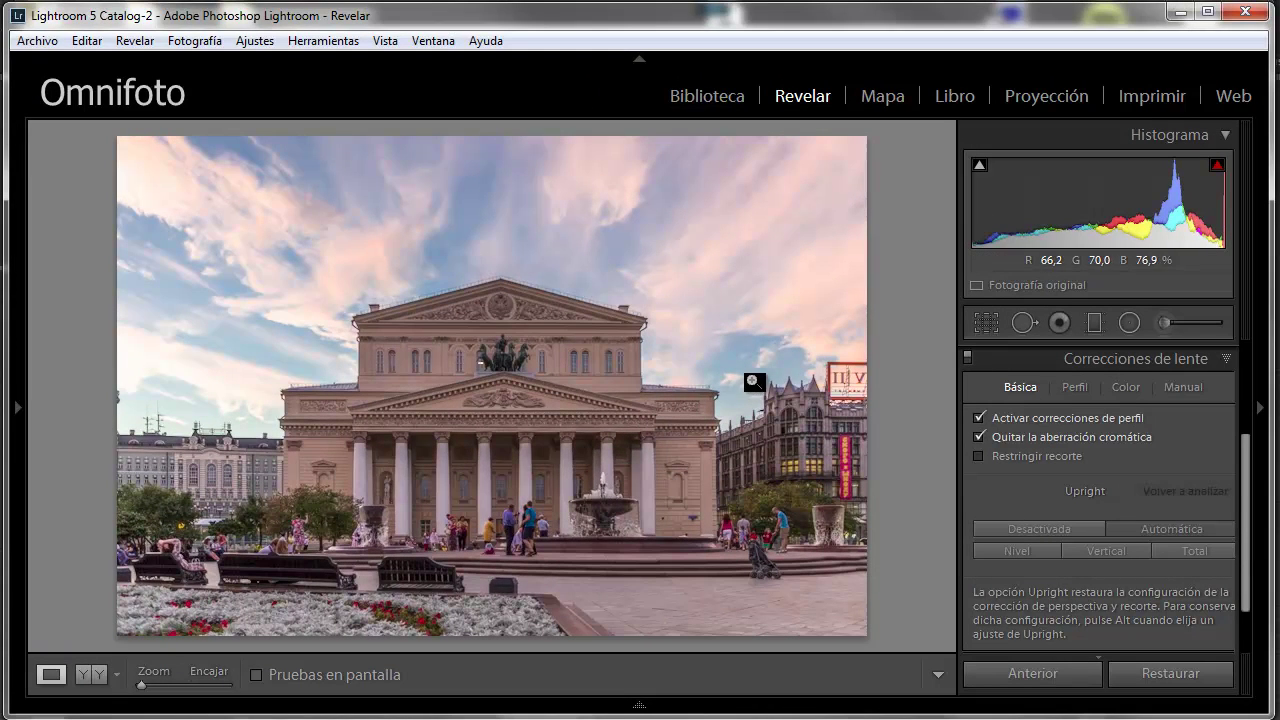
{"action": "left_click", "coordinate": [712, 95]}
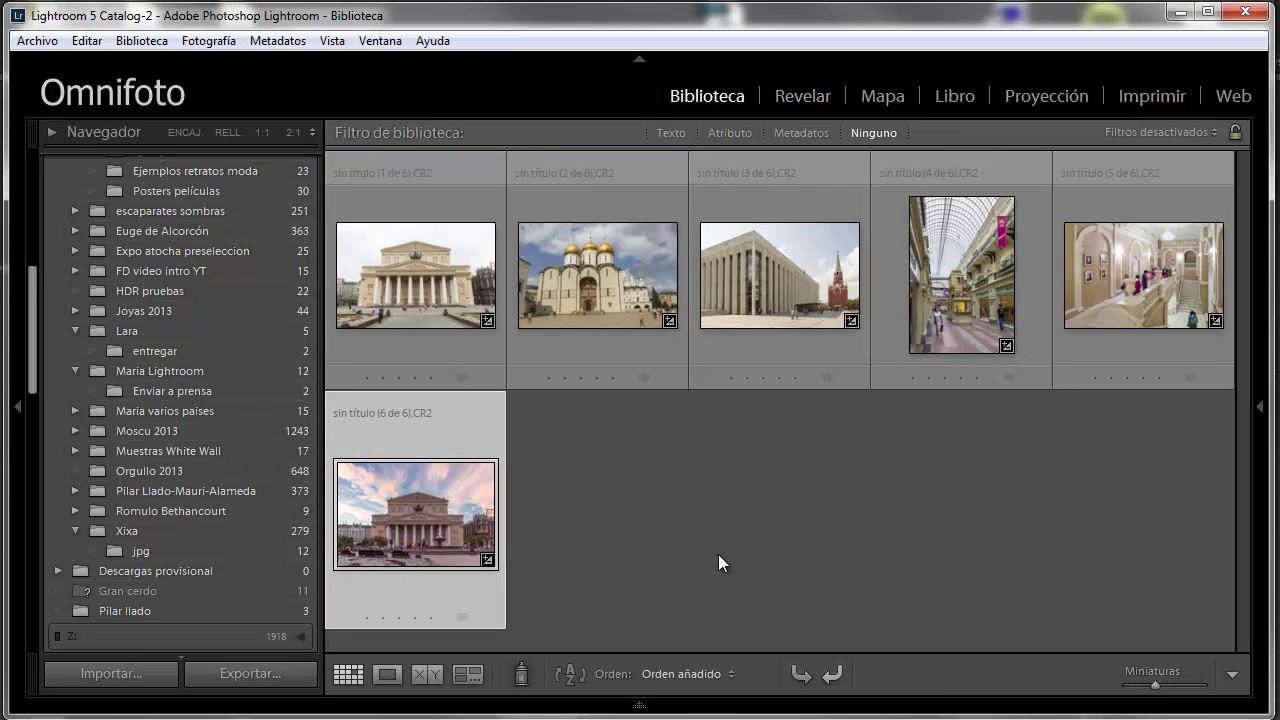
Open the golden-domed cathedral photo in Revelar and apply Upright Automática to it.
{"action": "left_click", "coordinate": [442, 291]}
{"action": "left_click", "coordinate": [597, 303]}
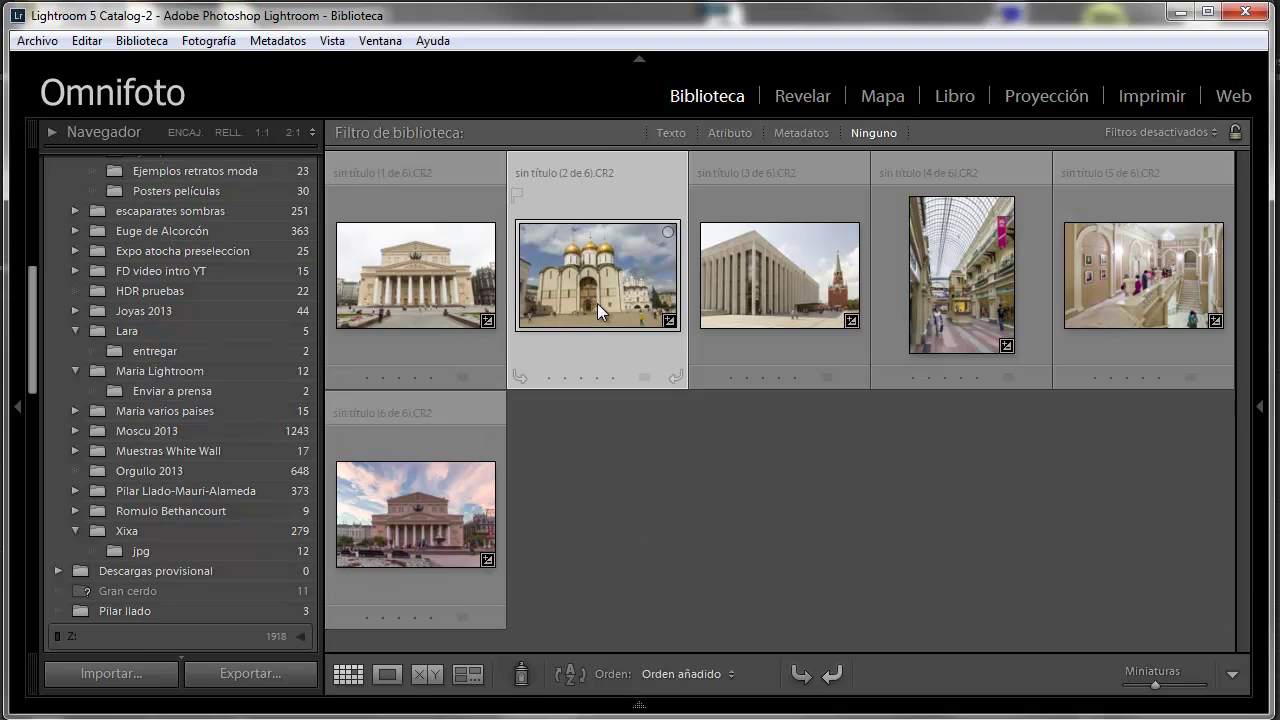
{"action": "left_click", "coordinate": [796, 104]}
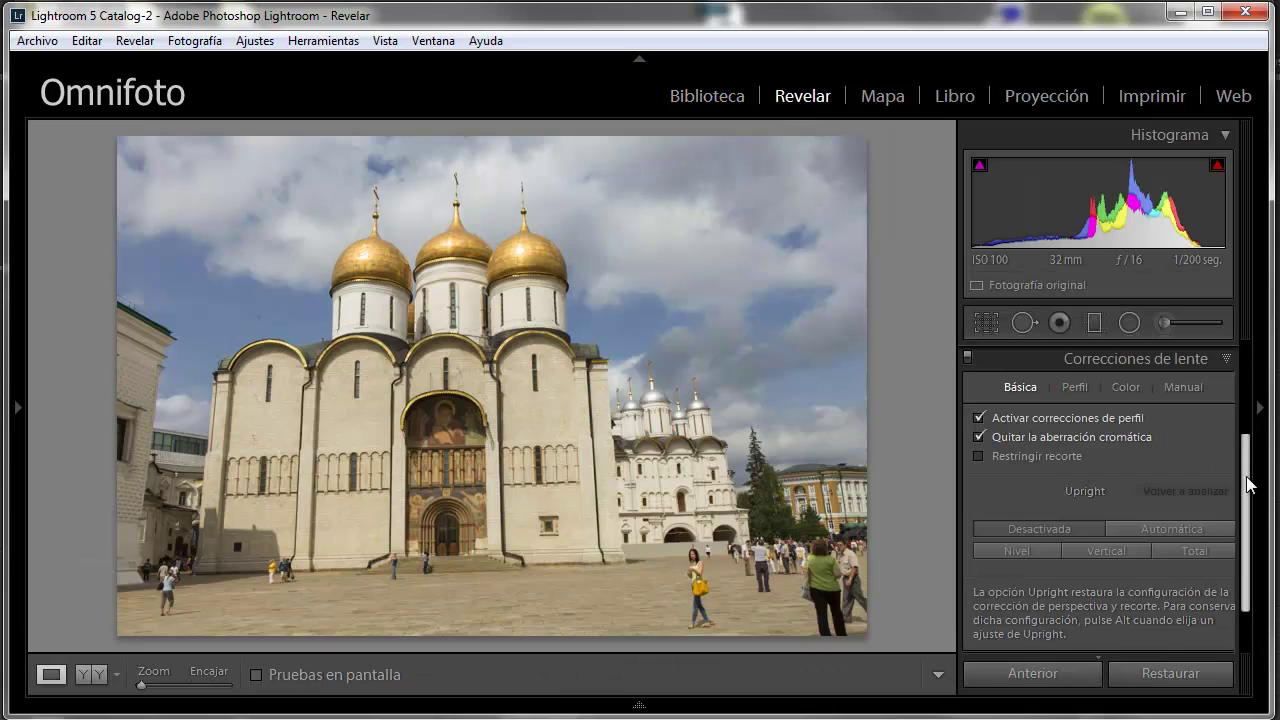
{"action": "left_click", "coordinate": [1134, 523]}
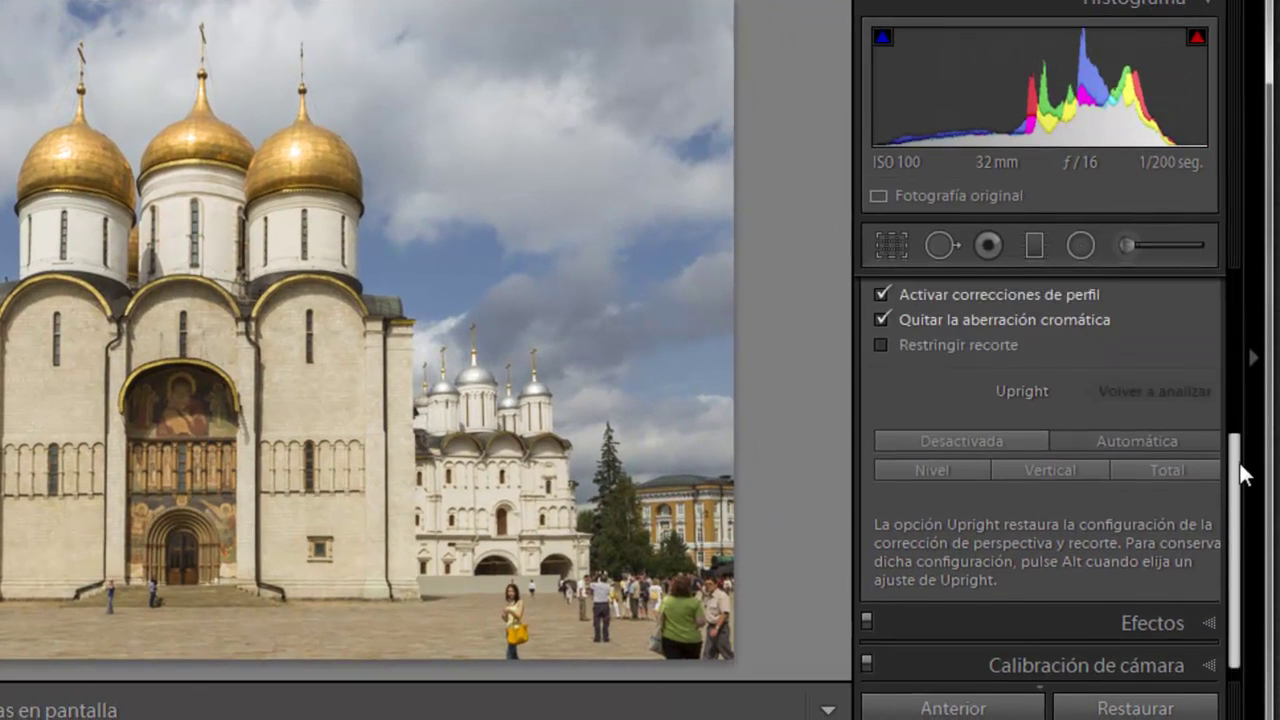
{"action": "left_click_drag", "start_coordinate": [1240, 463], "coordinate": [1240, 413]}
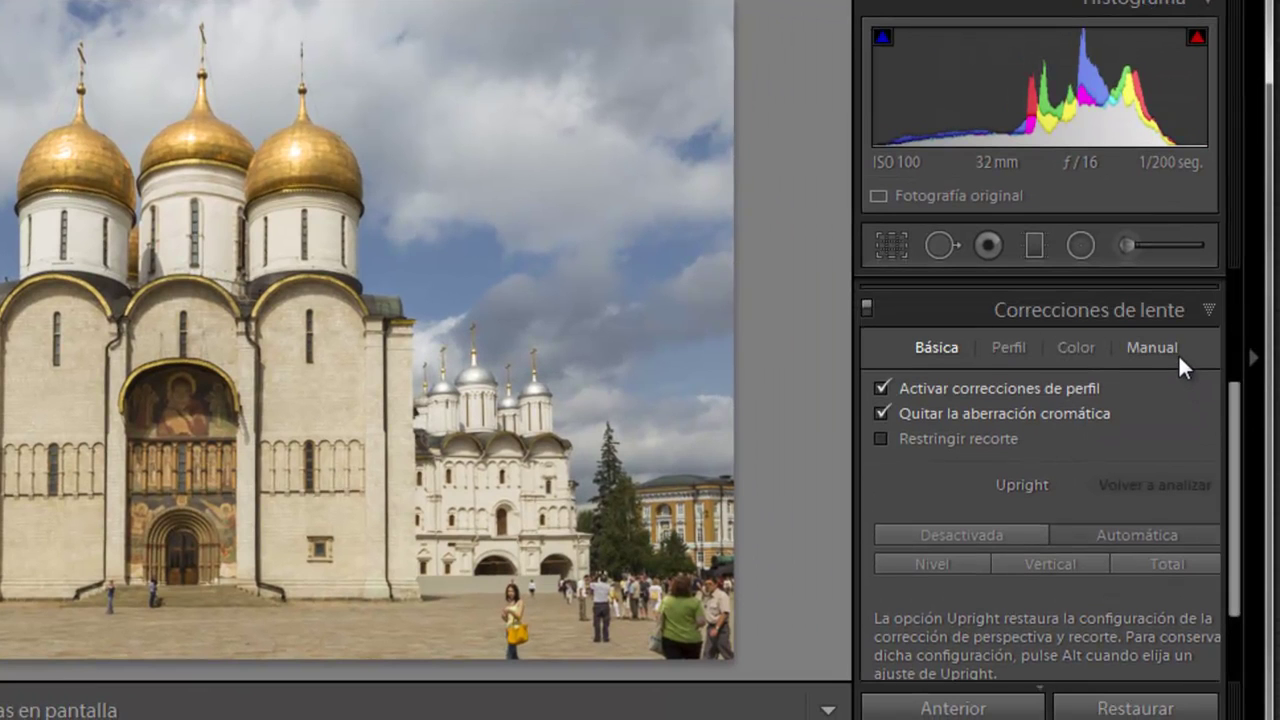
Switch Correcciones de lente to the Manual tab to reveal the Transformar sliders.
{"action": "left_click", "coordinate": [1179, 357]}
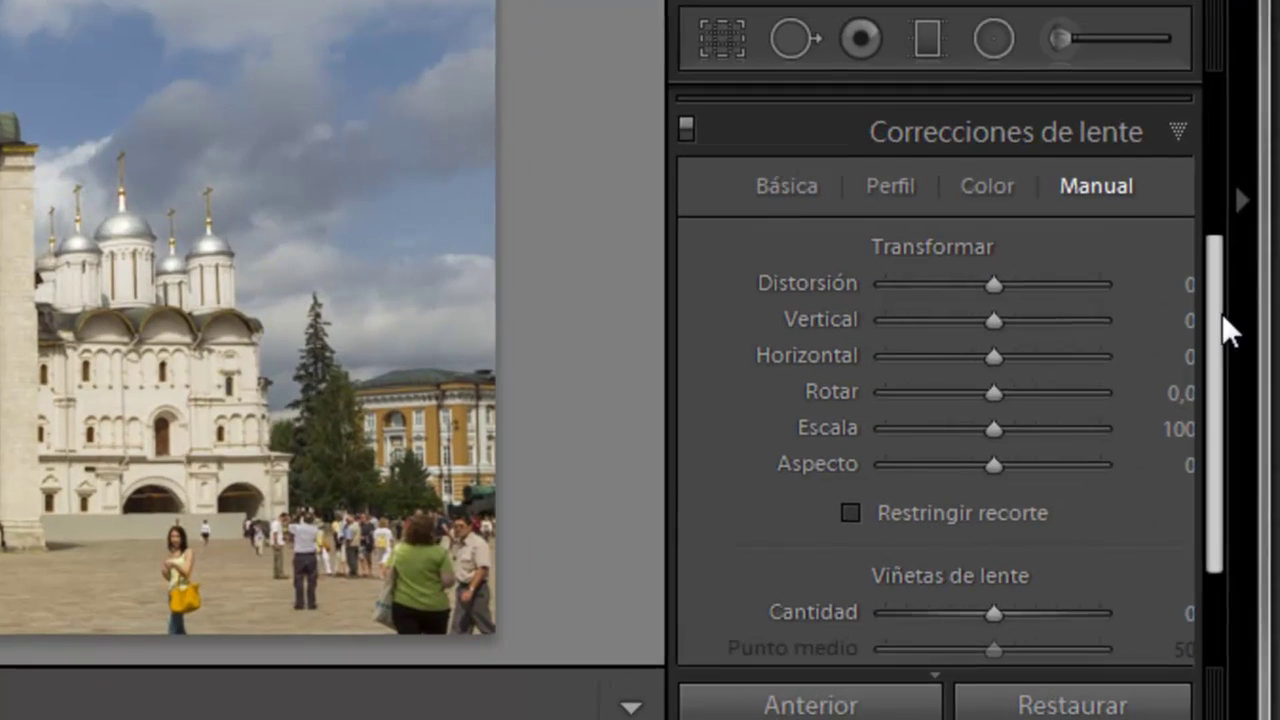
{"action": "left_click_drag", "start_coordinate": [1221, 306], "coordinate": [1219, 330]}
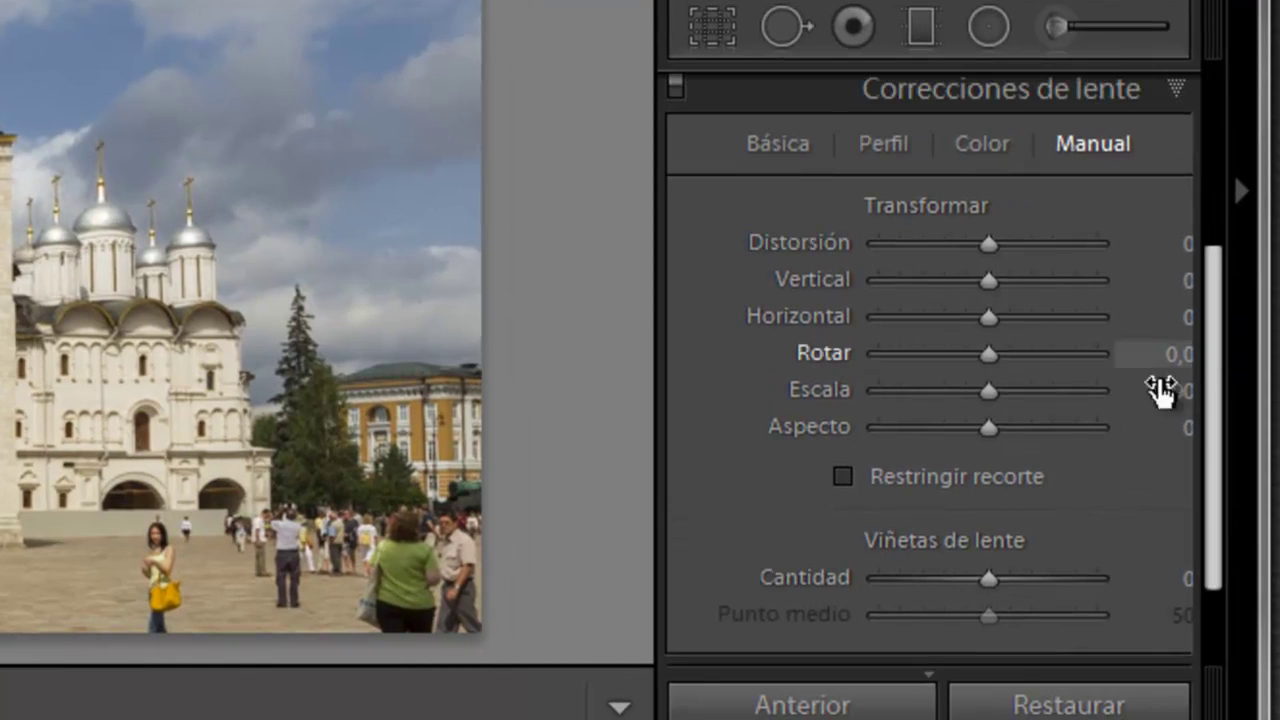